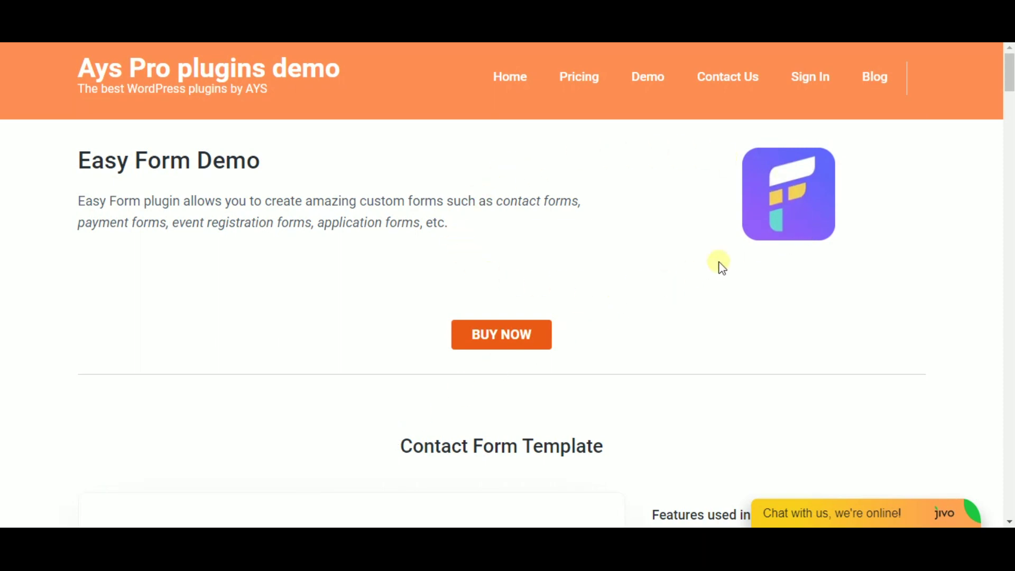
Step: Fill in the full name and email address fields on the demo contact form
{"action": "scroll", "coordinate": [1010, 78], "scroll_direction": "down", "scroll_amount": 5}
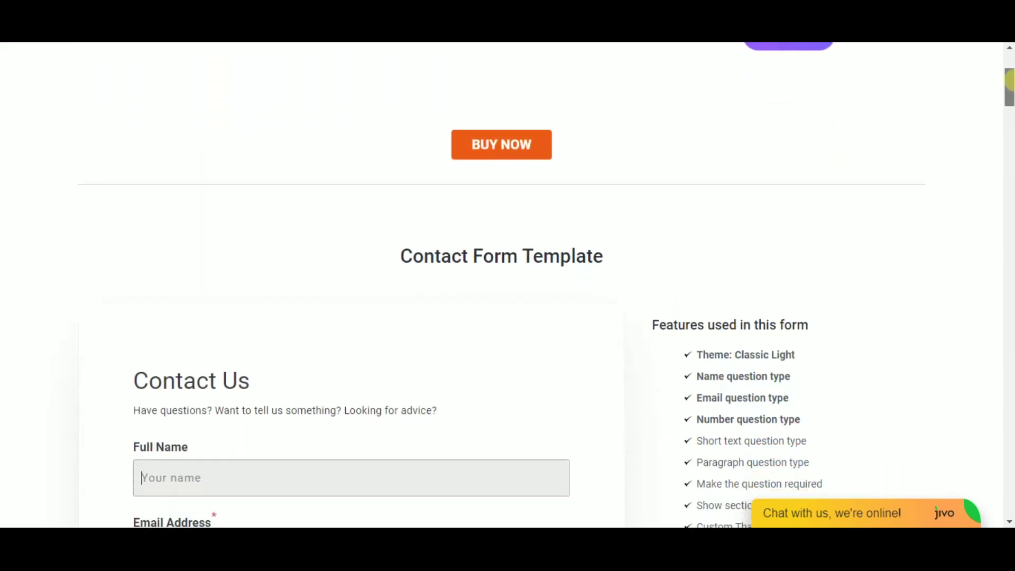
{"action": "left_click_drag", "start_coordinate": [404, 203], "coordinate": [607, 190]}
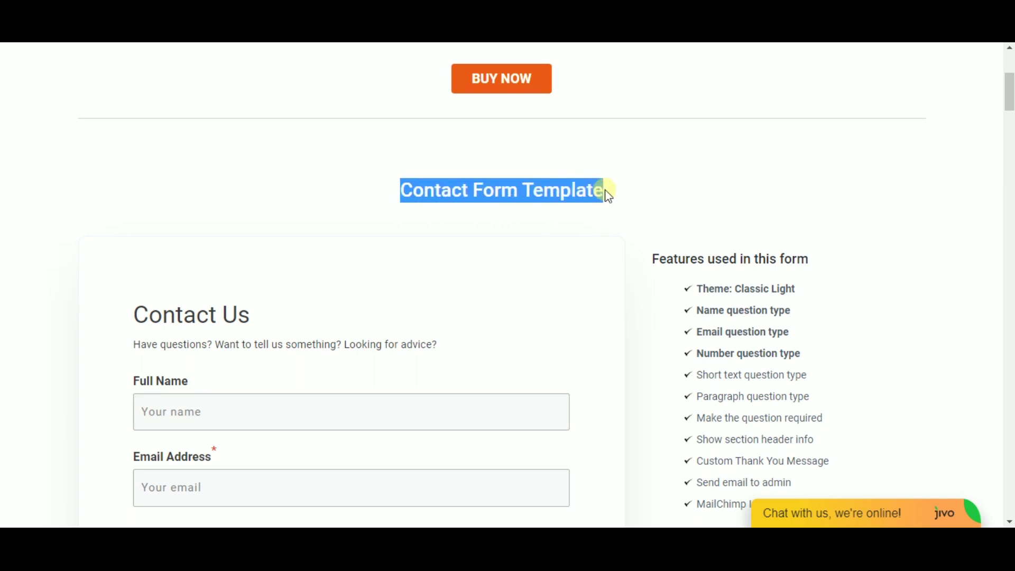
{"action": "left_click_drag", "start_coordinate": [1009, 87], "coordinate": [1010, 102]}
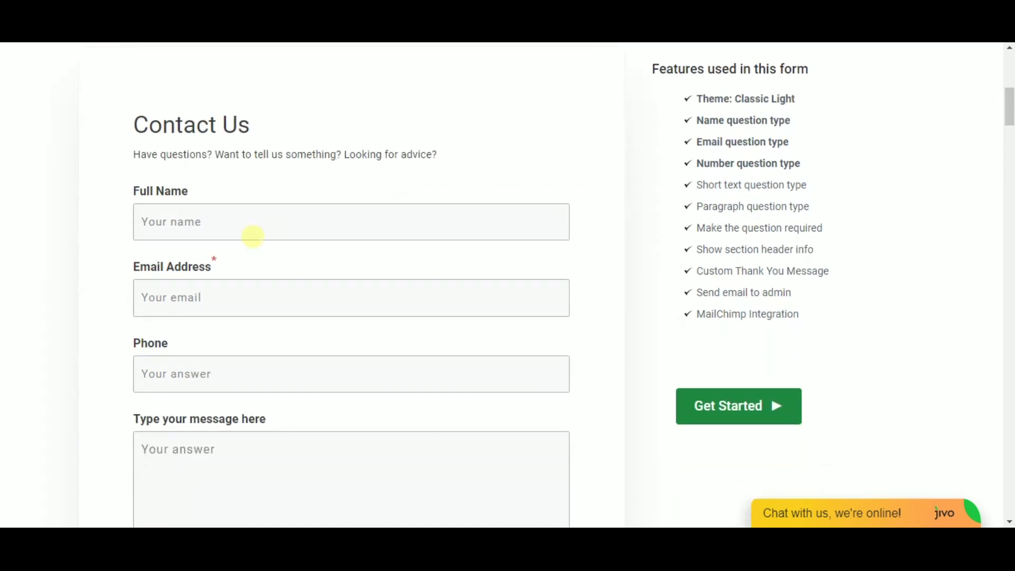
{"action": "left_click", "coordinate": [254, 236]}
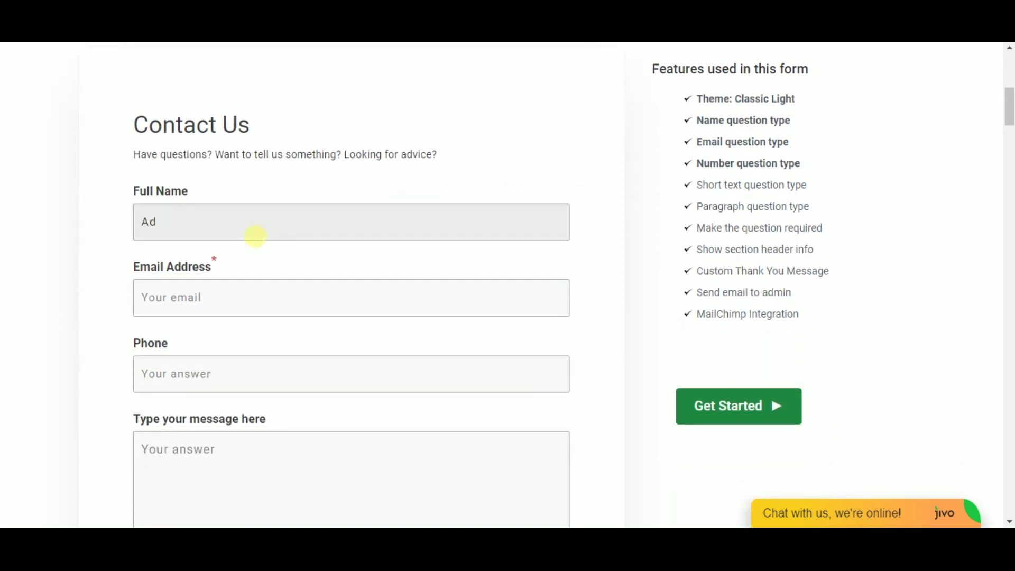
{"action": "type", "text": "Adriana"}
{"action": "left_click", "coordinate": [194, 302]}
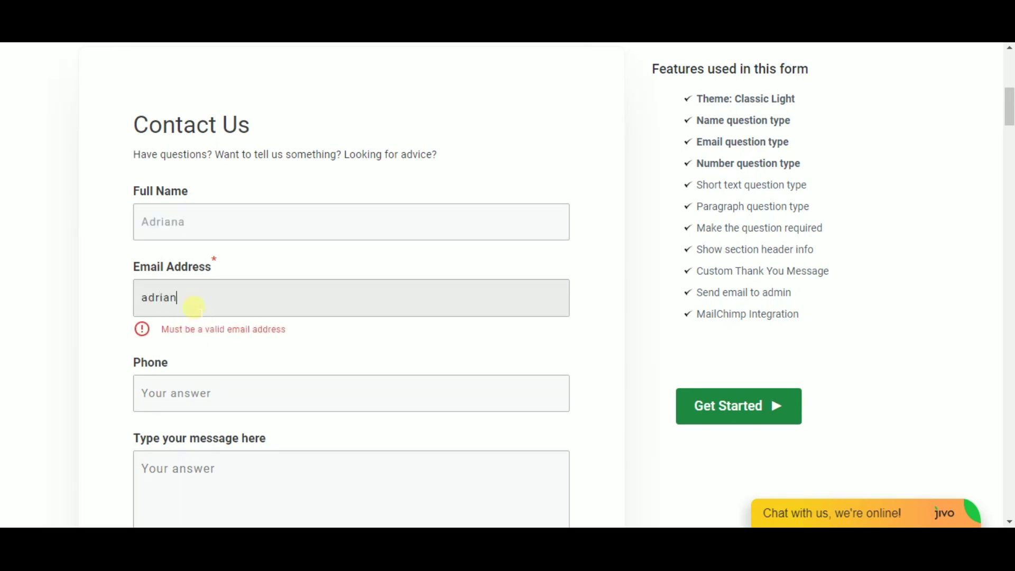
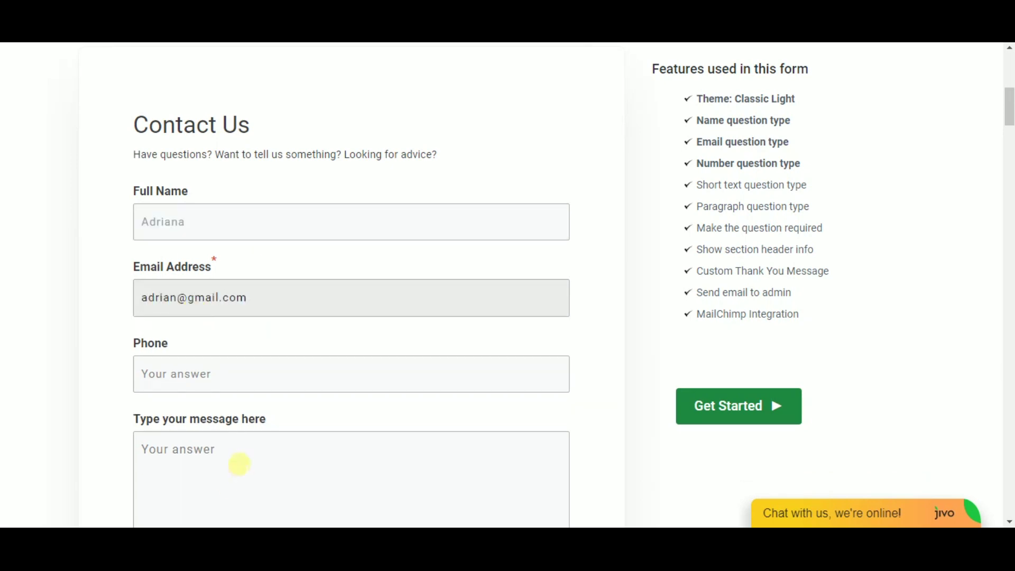
Step: Paste the message 'Let's create a Contact Form together!' and submit the demo form
{"action": "left_click", "coordinate": [215, 386]}
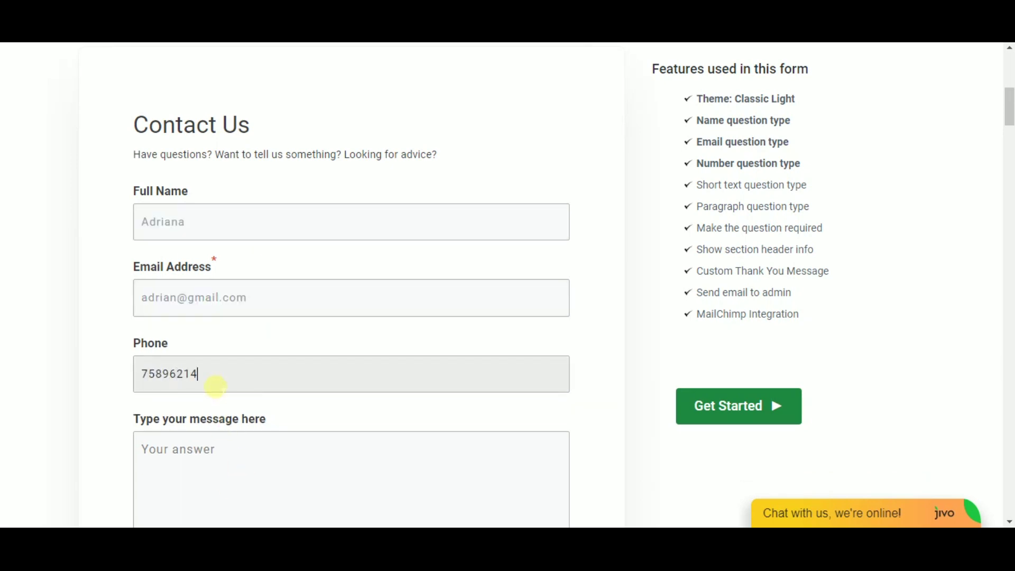
{"action": "left_click", "coordinate": [364, 464]}
{"action": "type", "text": "Let's create a Contact Form together!"}
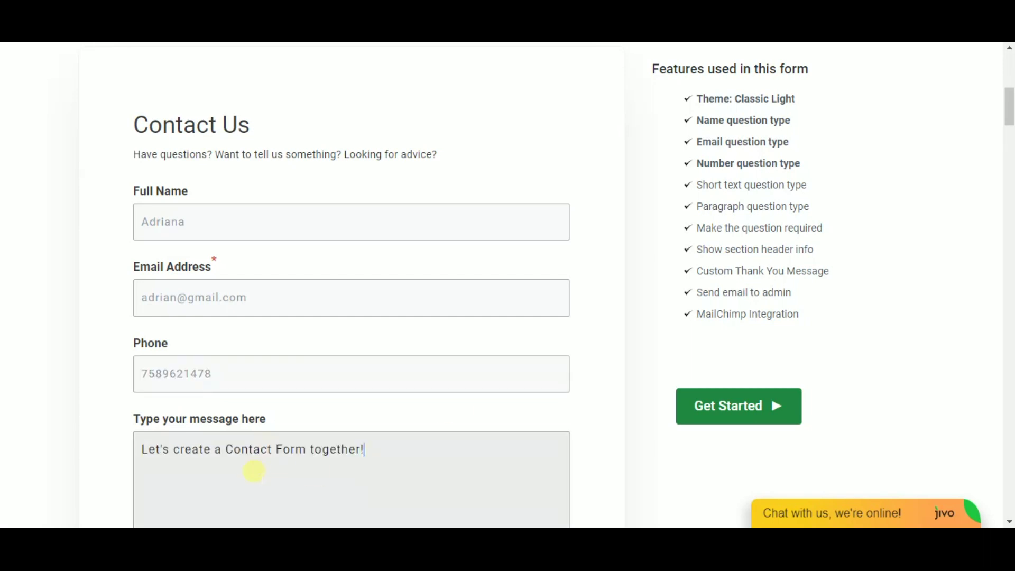
{"action": "scroll", "coordinate": [355, 385], "scroll_direction": "down", "scroll_amount": 3}
{"action": "left_click", "coordinate": [351, 459]}
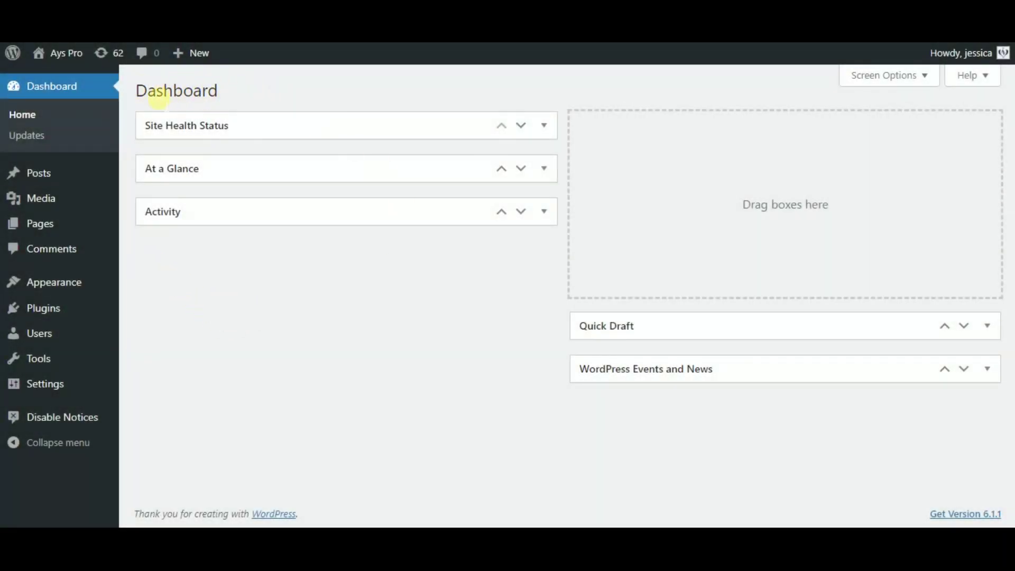
Step: Find 'Easy Form by Ays' under Plugins > Add New, then install and activate it
{"action": "mouse_move", "coordinate": [100, 313]}
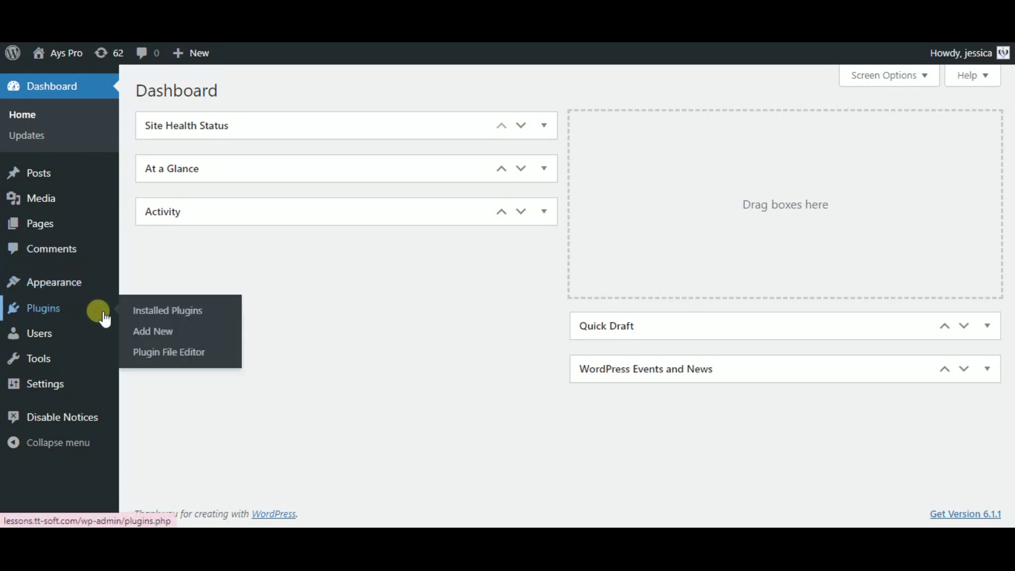
{"action": "left_click", "coordinate": [146, 330]}
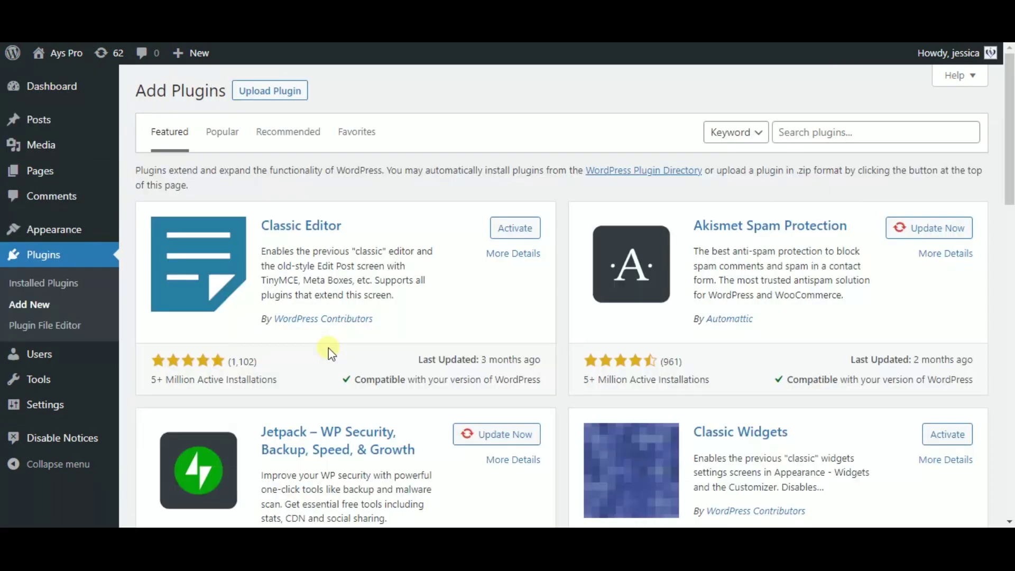
{"action": "left_click", "coordinate": [835, 132]}
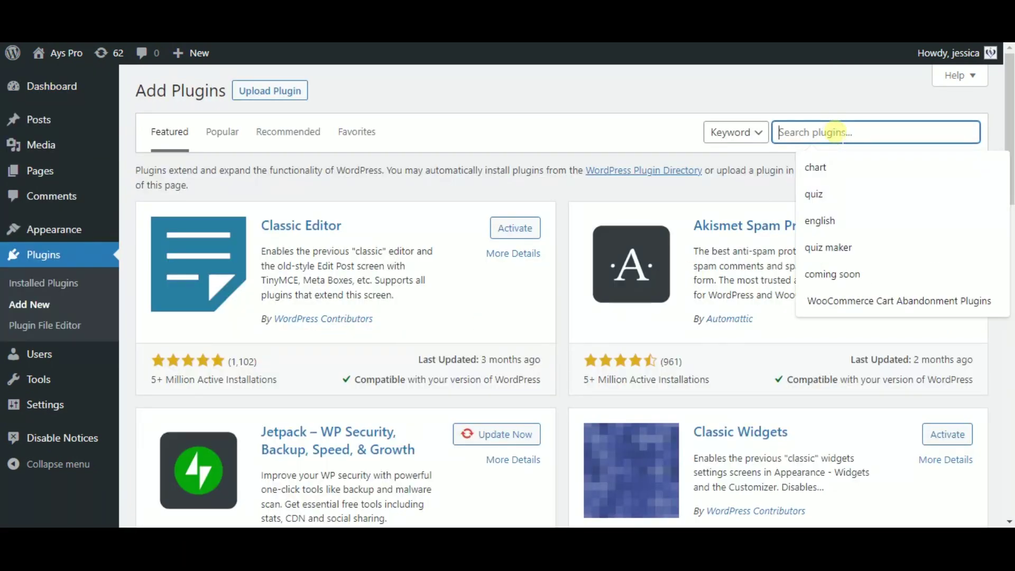
{"action": "type", "text": "Easy Form by Ays"}
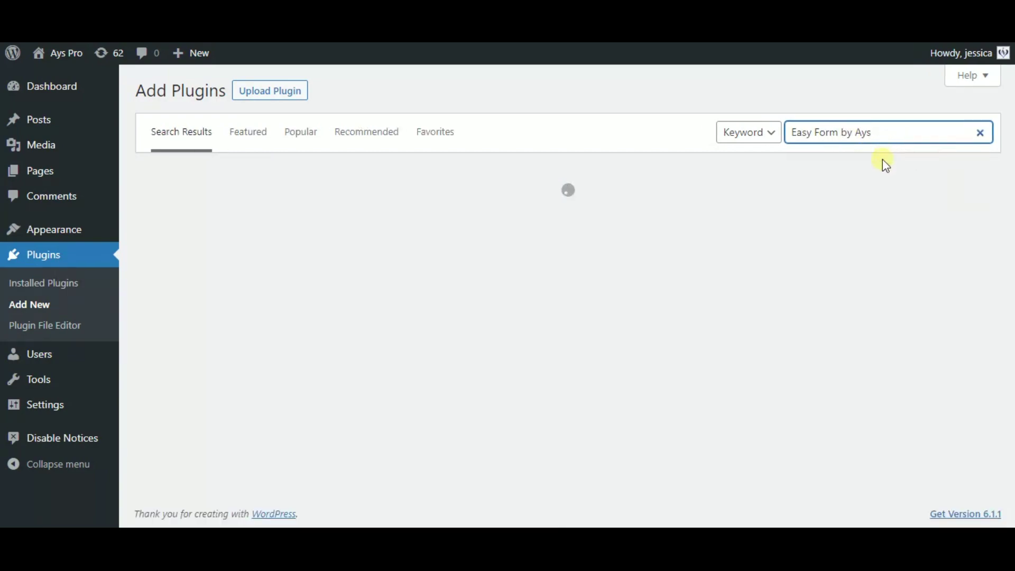
{"action": "scroll", "coordinate": [873, 310], "scroll_direction": "down", "scroll_amount": 5}
{"action": "left_click", "coordinate": [949, 190]}
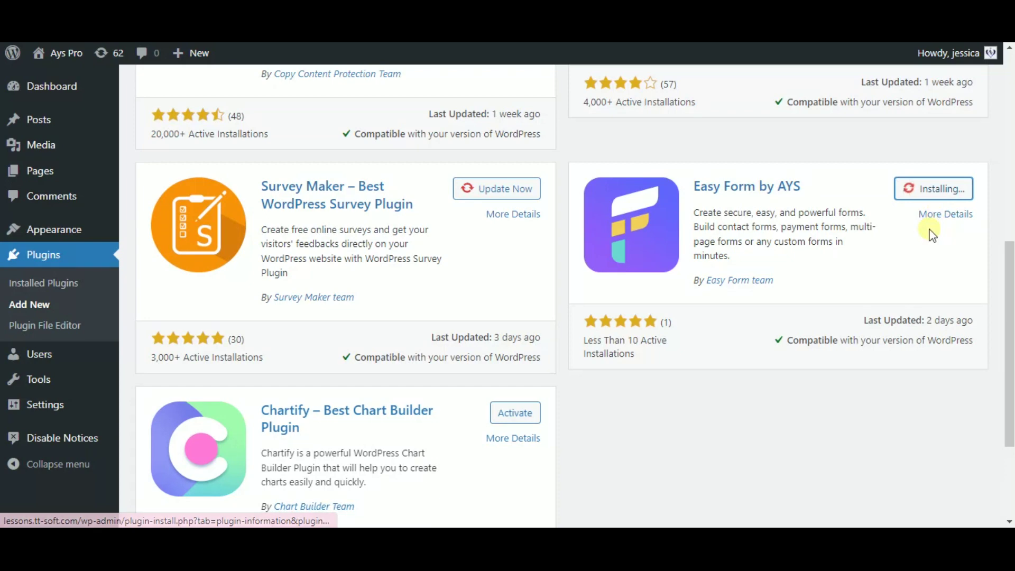
{"action": "left_click", "coordinate": [932, 188]}
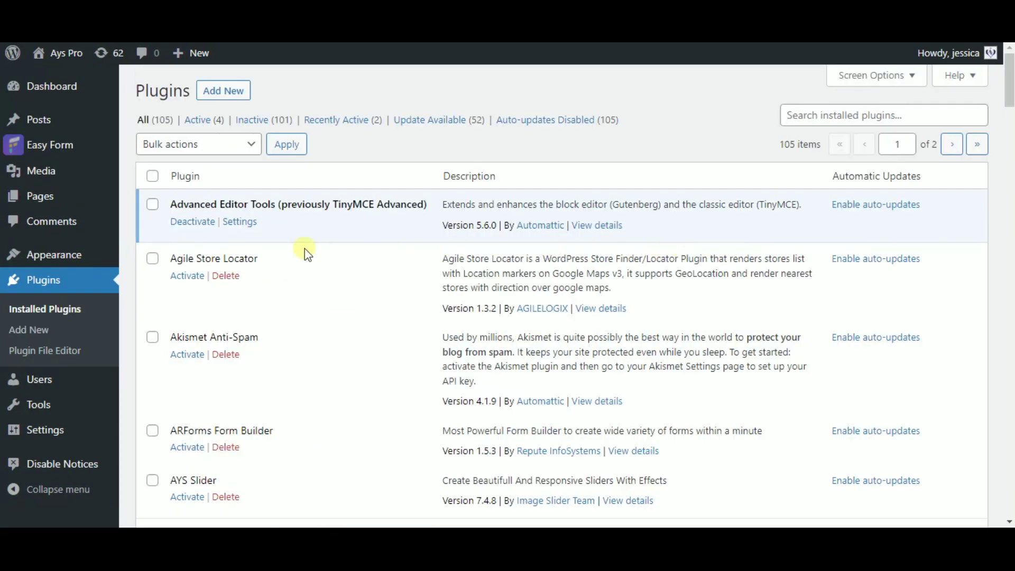
{"action": "mouse_move", "coordinate": [81, 145]}
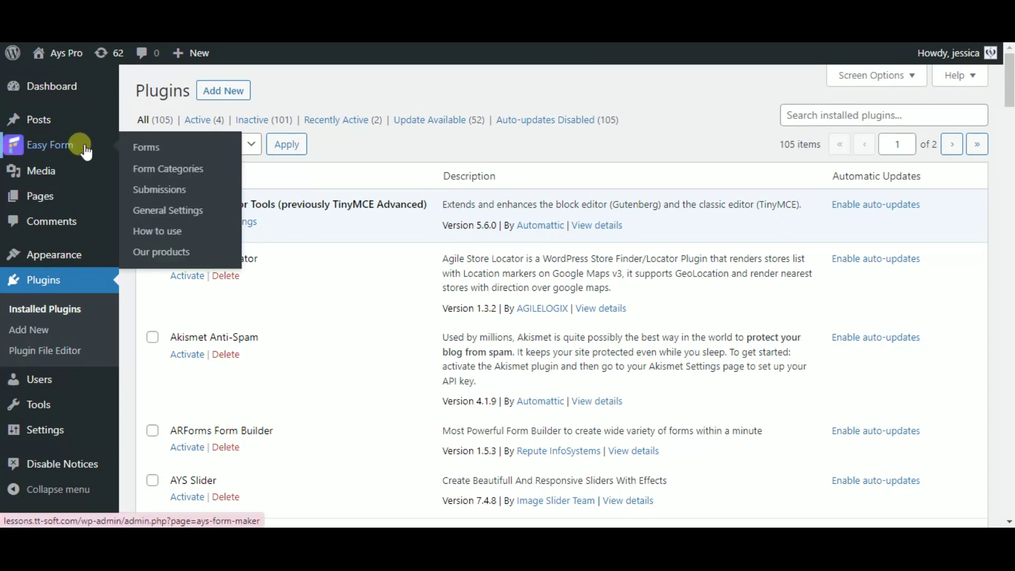
Step: Create a new Easy Form form titled 'Form'
{"action": "left_click", "coordinate": [99, 141]}
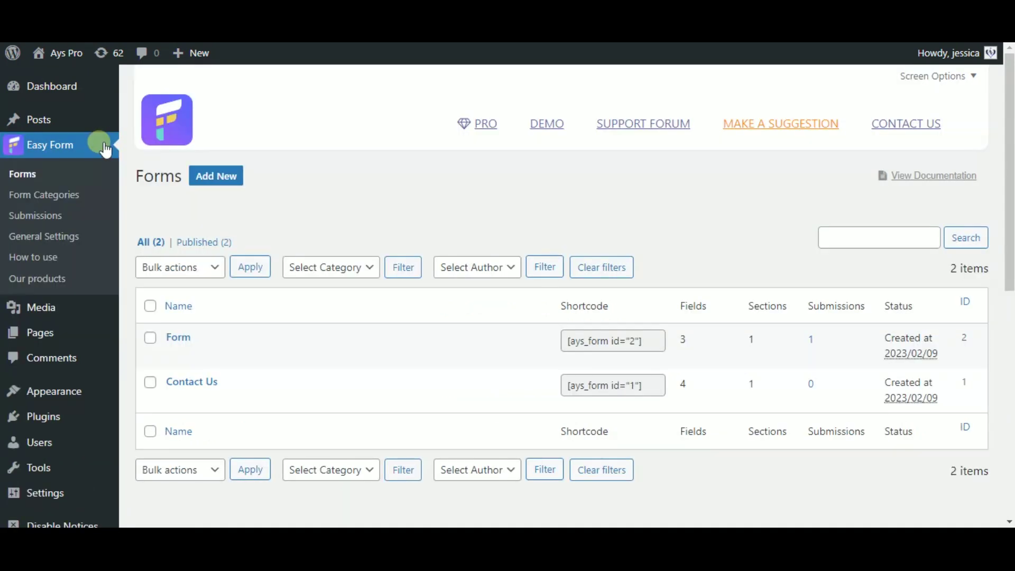
{"action": "left_click", "coordinate": [224, 179]}
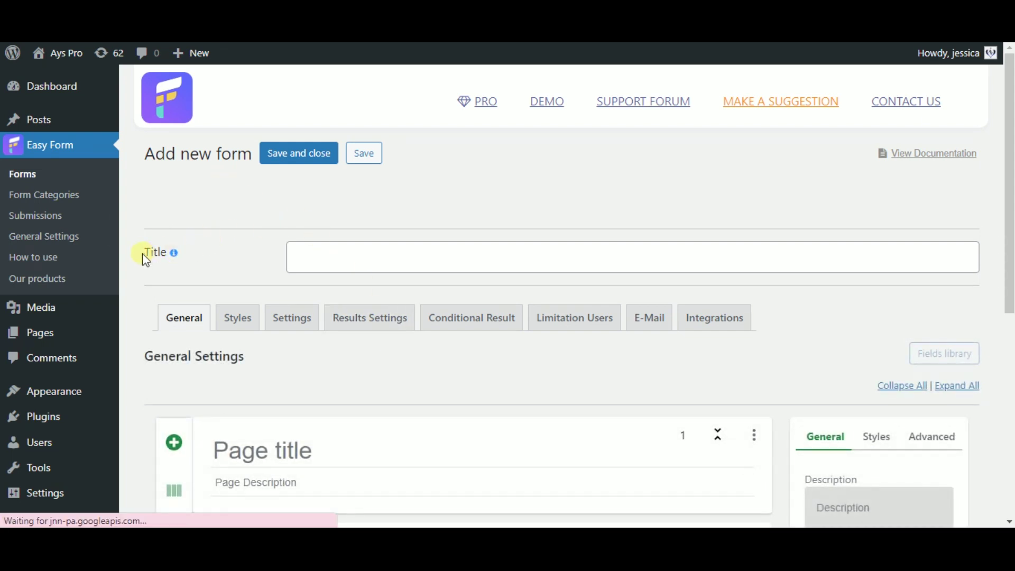
{"action": "left_click_drag", "start_coordinate": [142, 253], "coordinate": [165, 259]}
{"action": "left_click", "coordinate": [321, 267]}
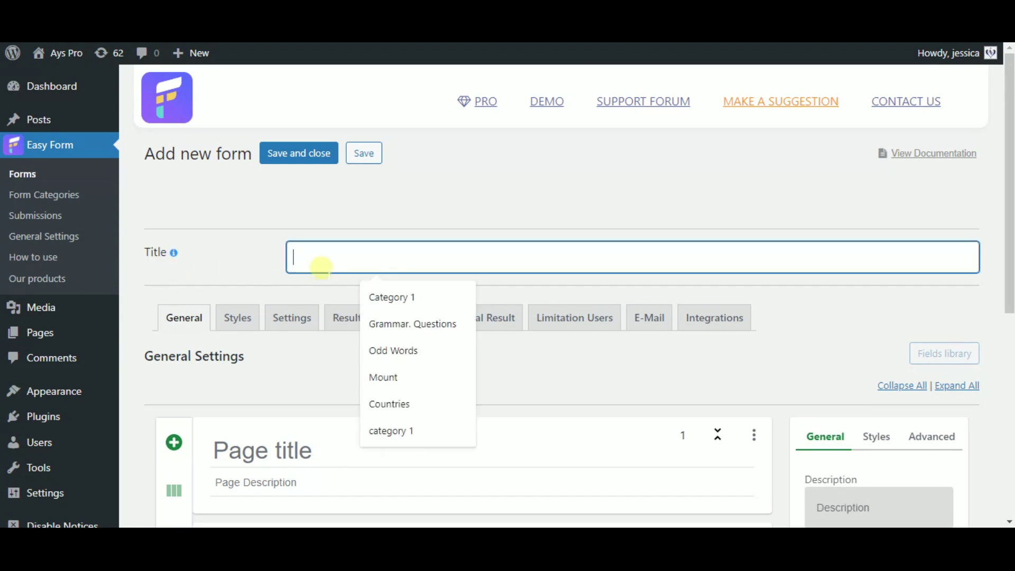
{"action": "type", "text": "Form"}
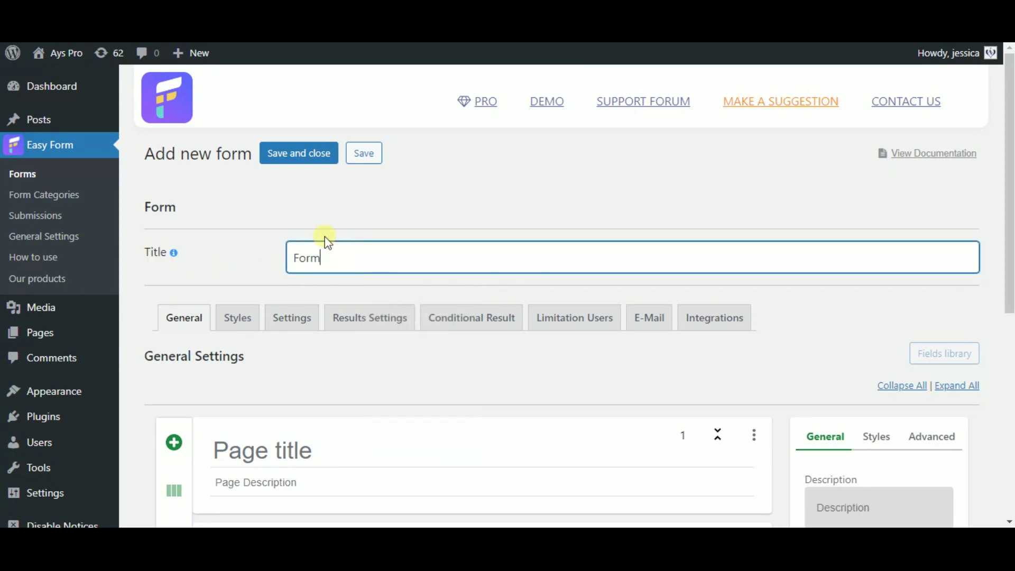
Step: Title the form's first page 'Contact Us'
{"action": "scroll", "coordinate": [369, 311], "scroll_direction": "down", "scroll_amount": 1}
{"action": "scroll", "coordinate": [369, 311], "scroll_direction": "down", "scroll_amount": 4}
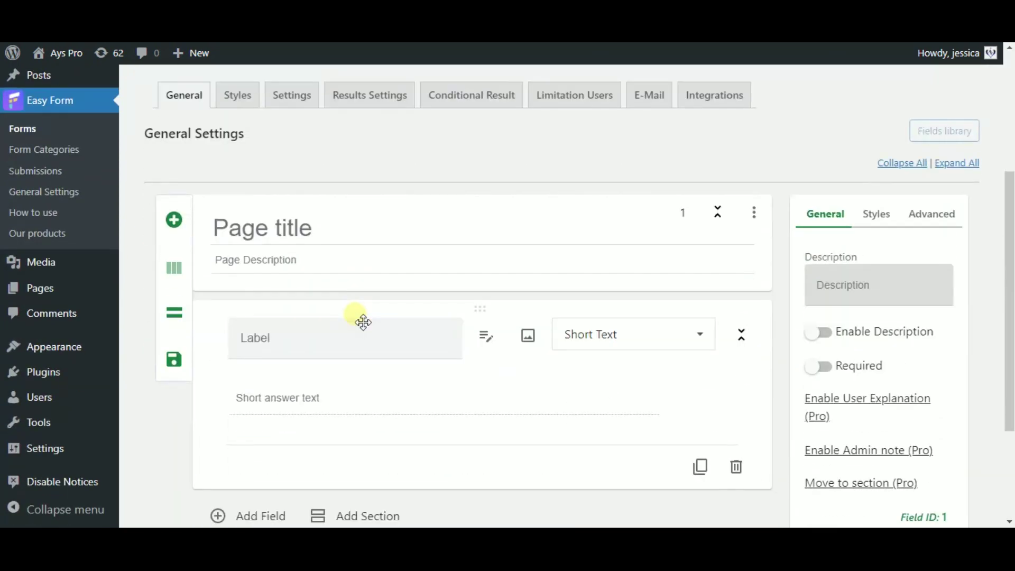
{"action": "scroll", "coordinate": [359, 322], "scroll_direction": "up", "scroll_amount": 2}
{"action": "left_click", "coordinate": [274, 306]}
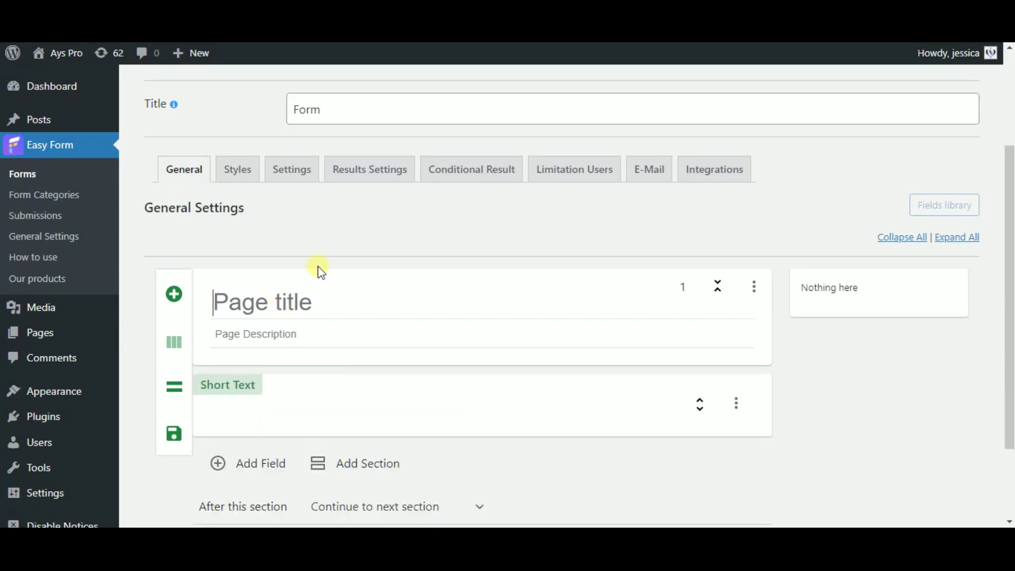
{"action": "type", "text": "Contac"}
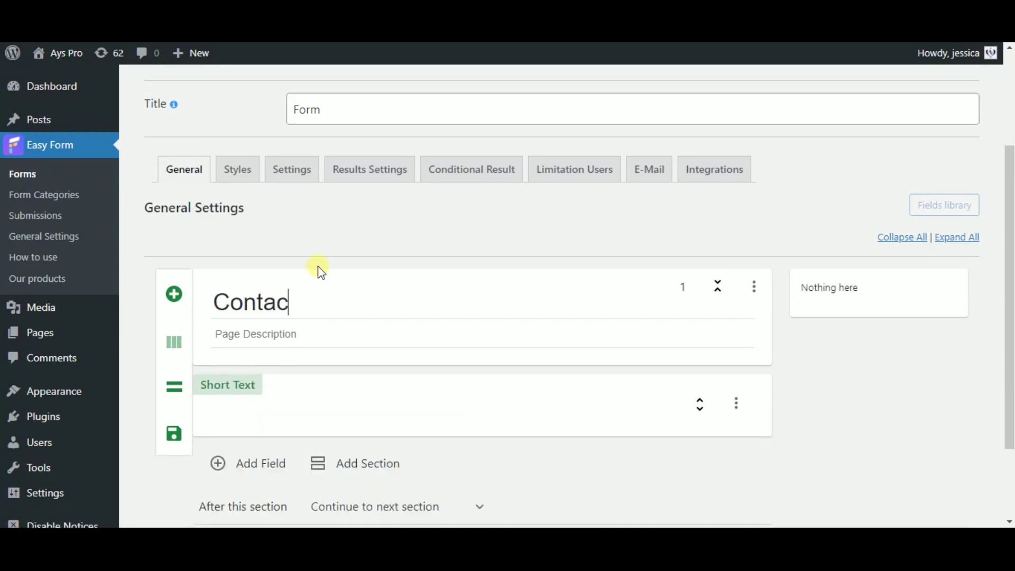
{"action": "left_click", "coordinate": [288, 301]}
{"action": "type", "text": "t"}
{"action": "scroll", "coordinate": [355, 264], "scroll_direction": "down", "scroll_amount": 2}
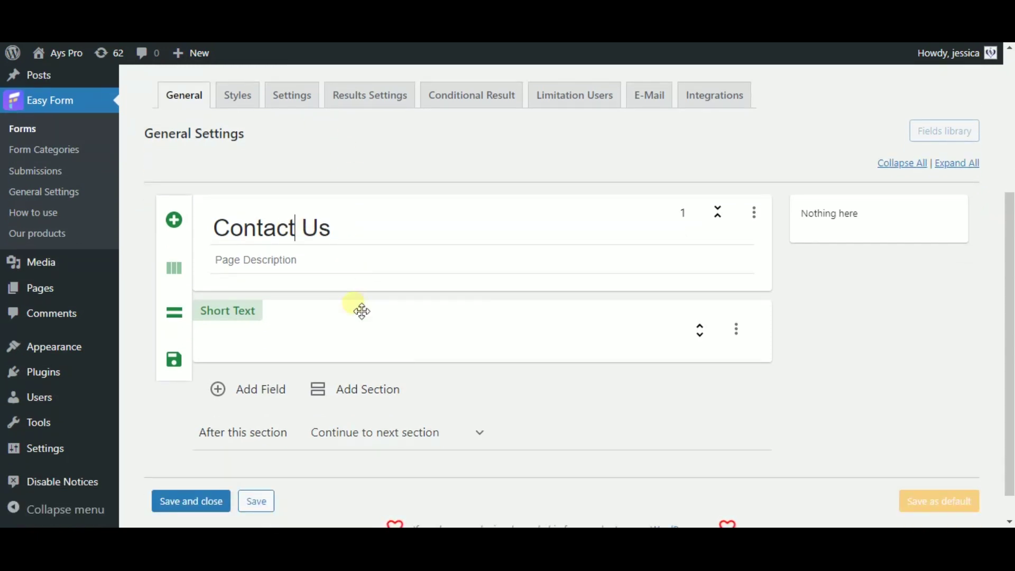
{"action": "left_click", "coordinate": [349, 321]}
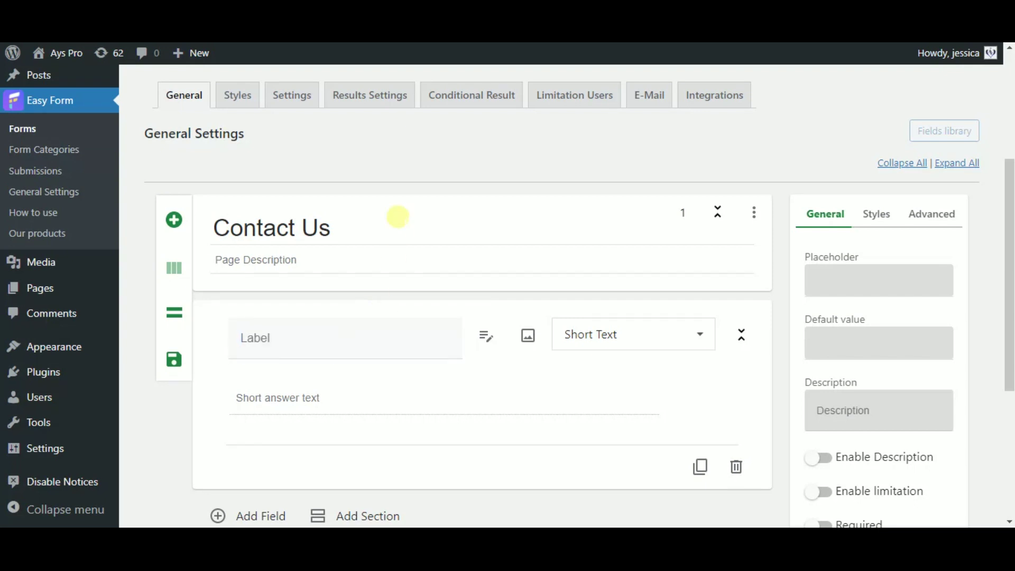
Step: Label the first field 'Name' and change its type to Name
{"action": "type", "text": "Name"}
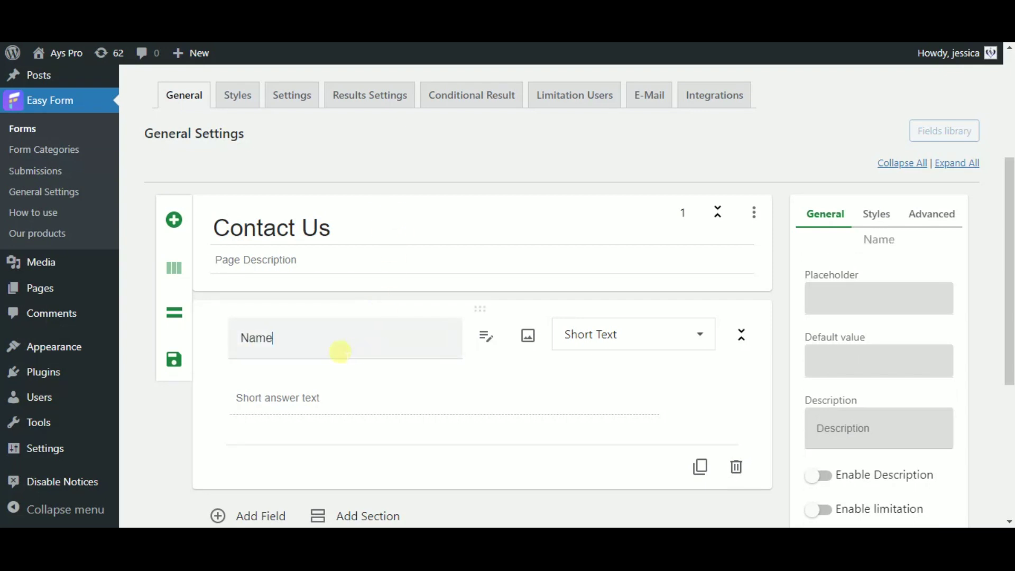
{"action": "left_click_drag", "start_coordinate": [340, 351], "coordinate": [226, 339]}
{"action": "left_click", "coordinate": [317, 346]}
{"action": "left_click", "coordinate": [628, 346]}
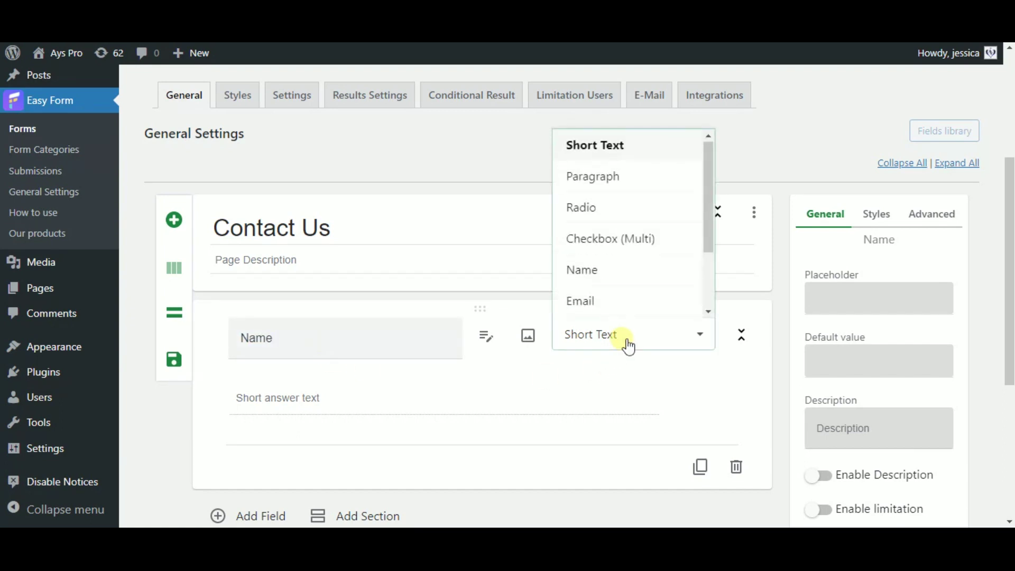
{"action": "left_click", "coordinate": [592, 276]}
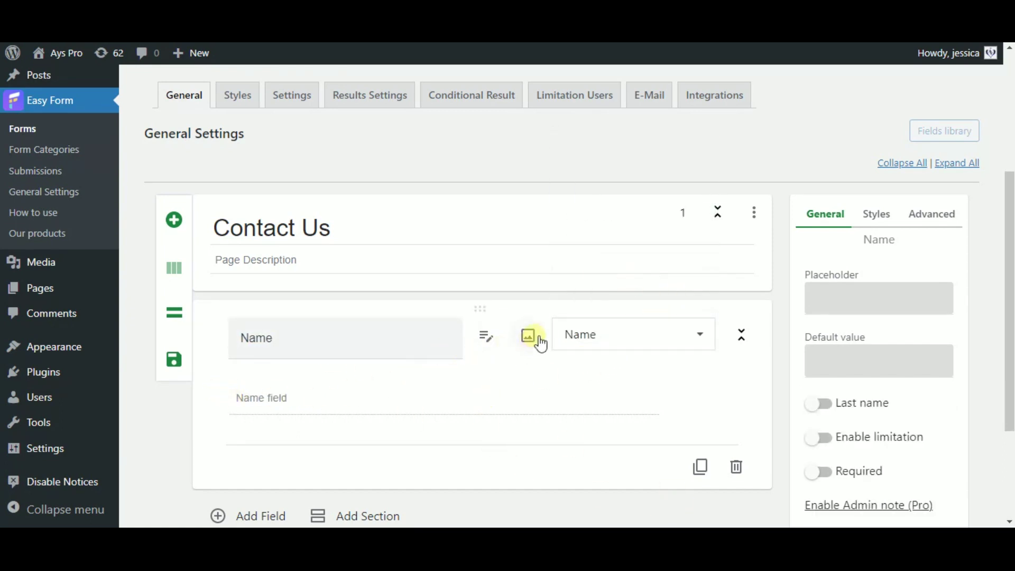
{"action": "scroll", "coordinate": [527, 391], "scroll_direction": "down", "scroll_amount": 1}
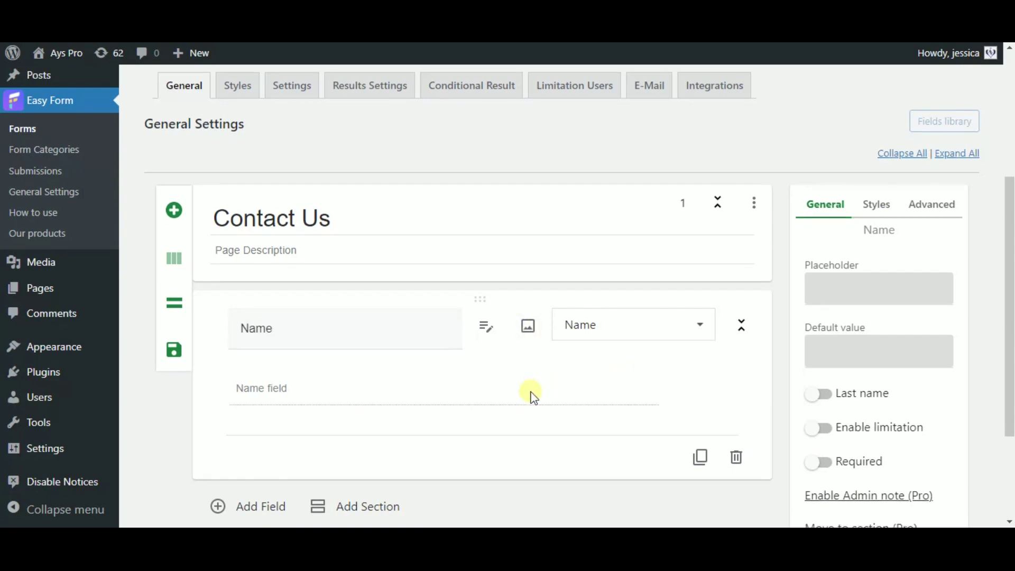
Step: Add a second field labelled 'Email' with the Email field type
{"action": "left_click", "coordinate": [258, 441]}
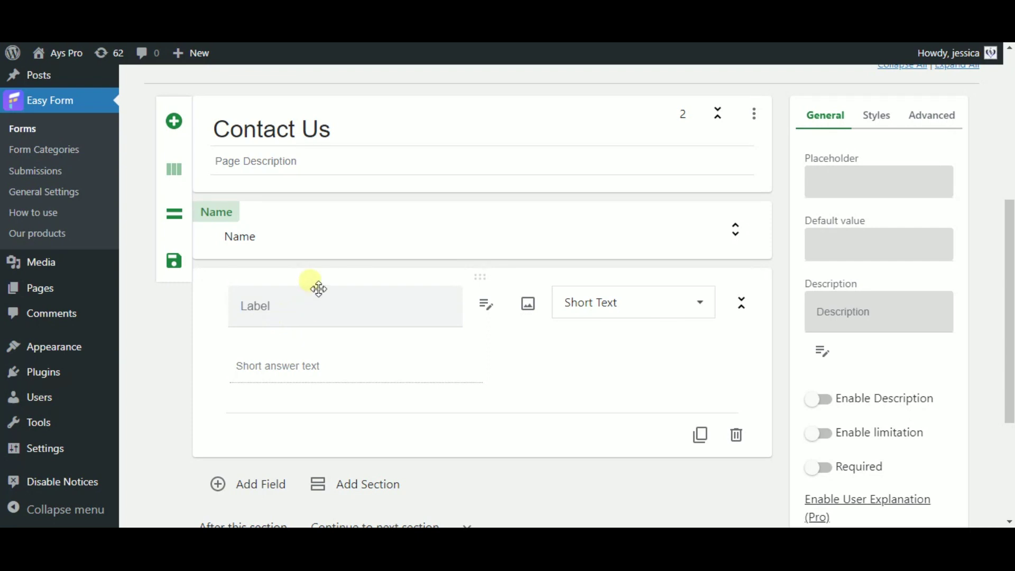
{"action": "type", "text": "Email"}
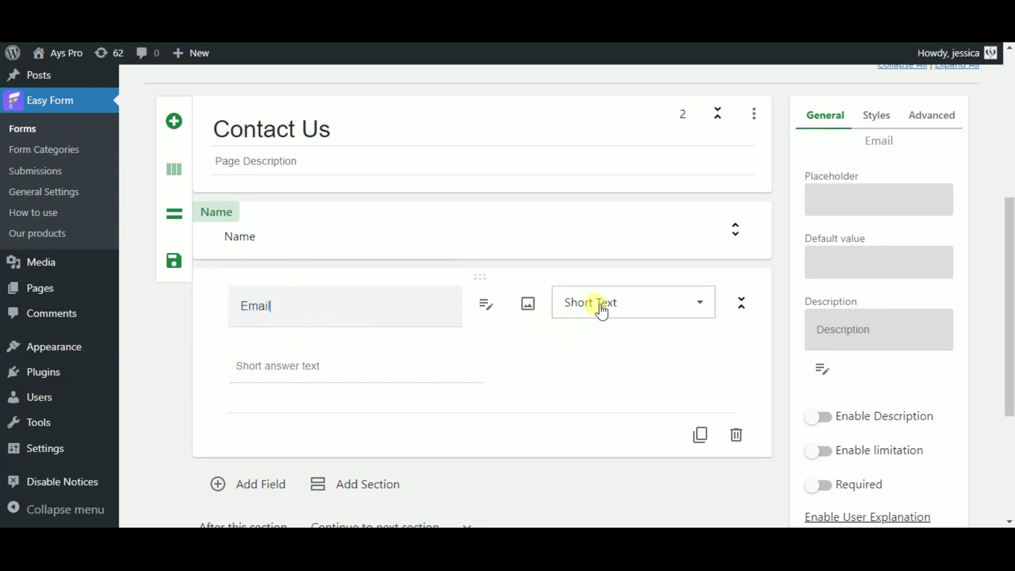
{"action": "left_click", "coordinate": [267, 305]}
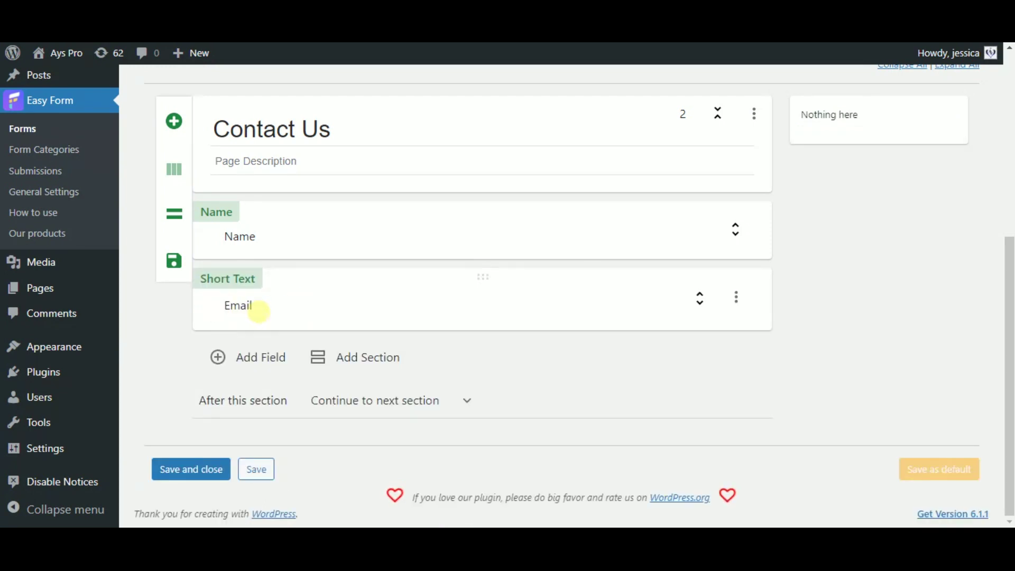
{"action": "left_click", "coordinate": [259, 311]}
{"action": "left_click", "coordinate": [608, 309]}
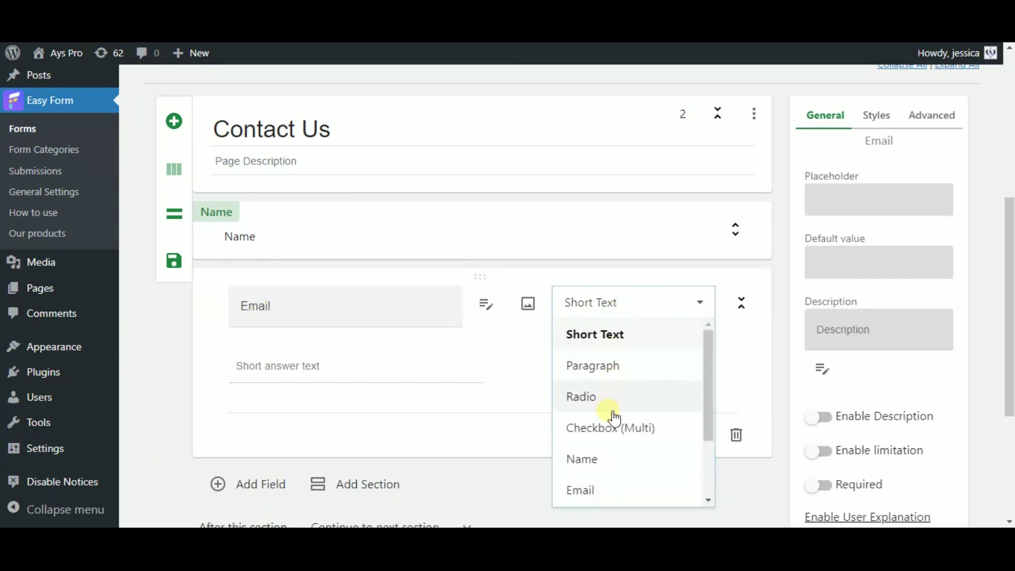
{"action": "left_click", "coordinate": [602, 490]}
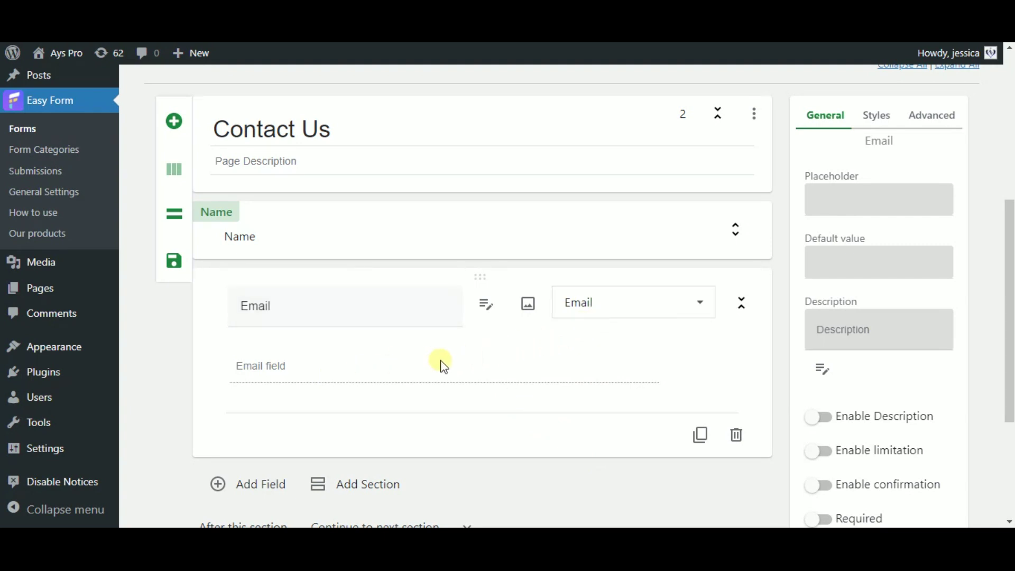
{"action": "scroll", "coordinate": [459, 374], "scroll_direction": "down", "scroll_amount": 1}
Step: Add a third field labelled 'Message', save the form, and select its [ays_form id="2"] shortcode
{"action": "left_click", "coordinate": [256, 410]}
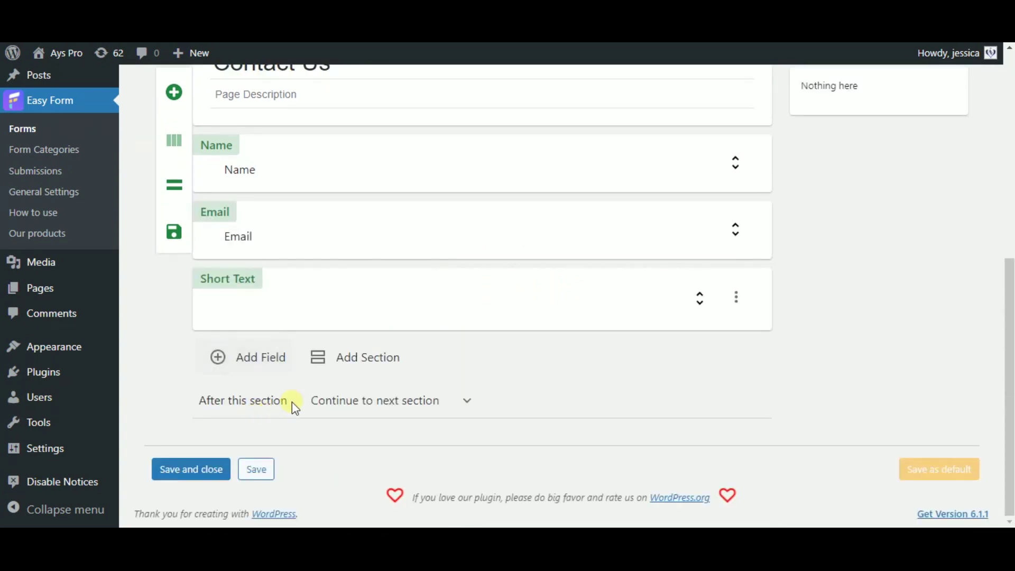
{"action": "left_click", "coordinate": [263, 301]}
{"action": "type", "text": "Message"}
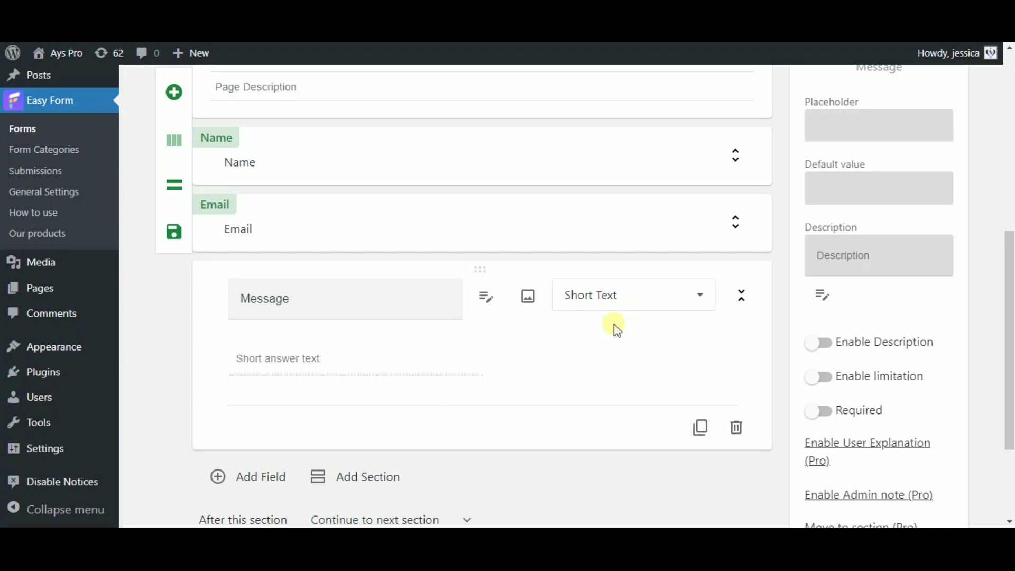
{"action": "scroll", "coordinate": [573, 365], "scroll_direction": "down", "scroll_amount": 3}
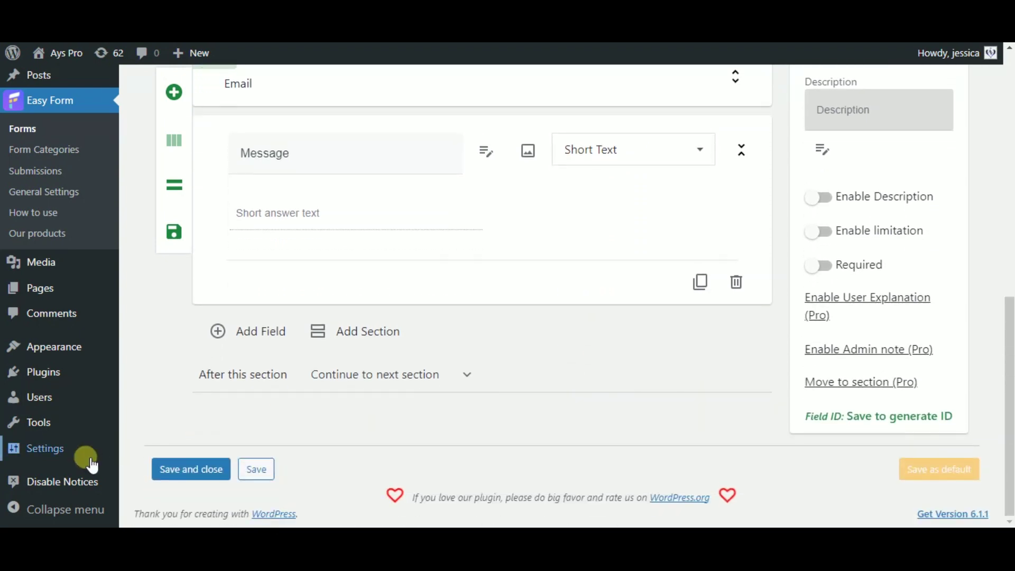
{"action": "left_click", "coordinate": [193, 470]}
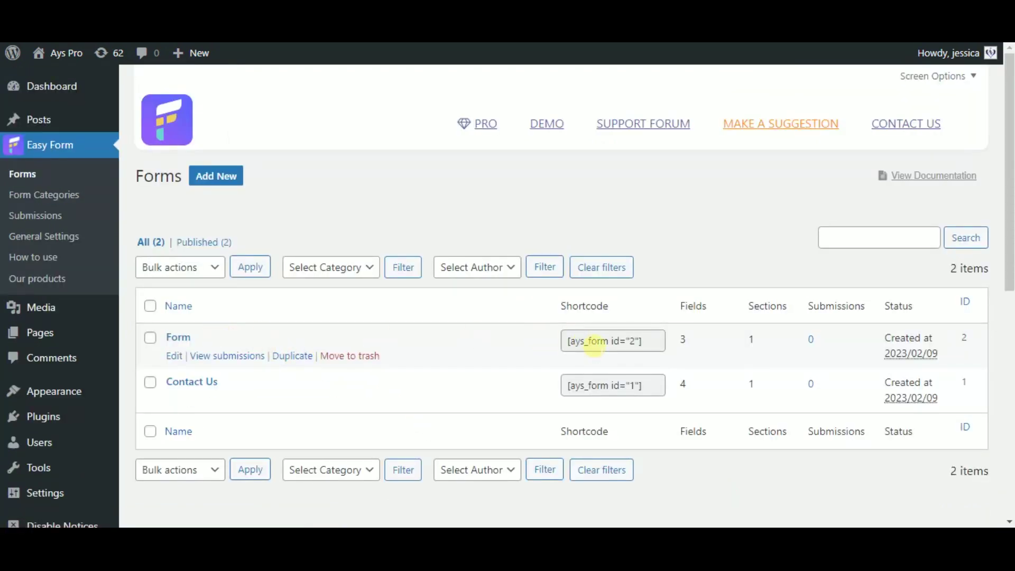
{"action": "left_click", "coordinate": [593, 345]}
{"action": "key", "text": "ctrl+c"}
Step: Publish a new post titled 'Contact Form' whose body holds the [ays_form id="2"] shortcode
{"action": "mouse_move", "coordinate": [68, 118]}
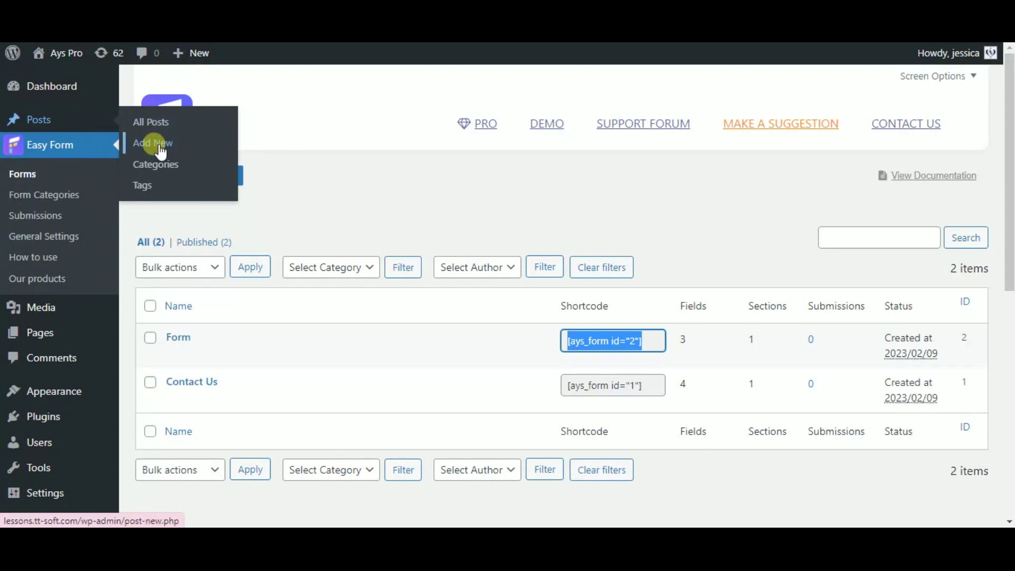
{"action": "left_click", "coordinate": [158, 147]}
{"action": "left_click", "coordinate": [305, 376]}
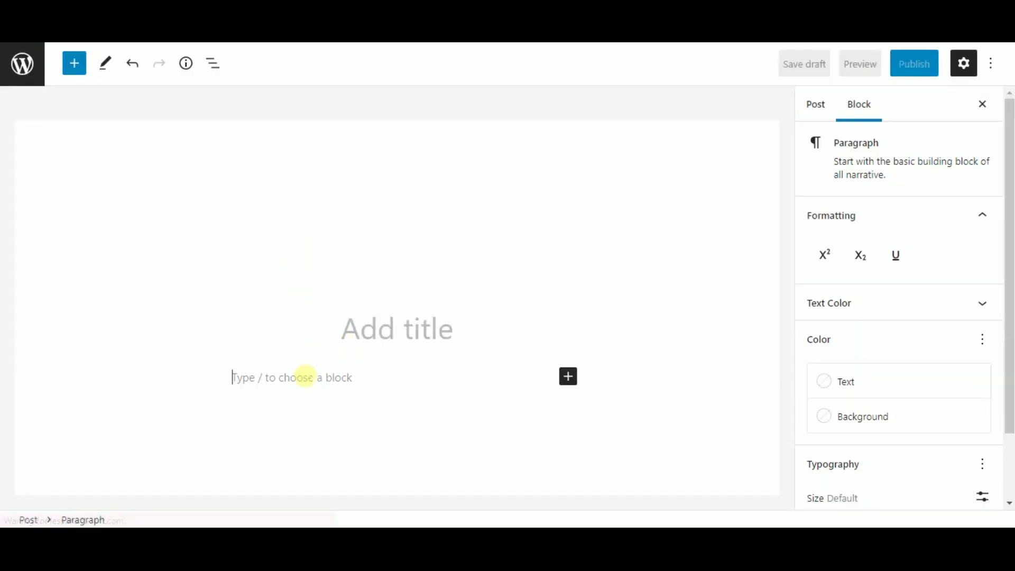
{"action": "key", "text": "ctrl+v"}
{"action": "left_click", "coordinate": [369, 338]}
{"action": "type", "text": "Contact F"}
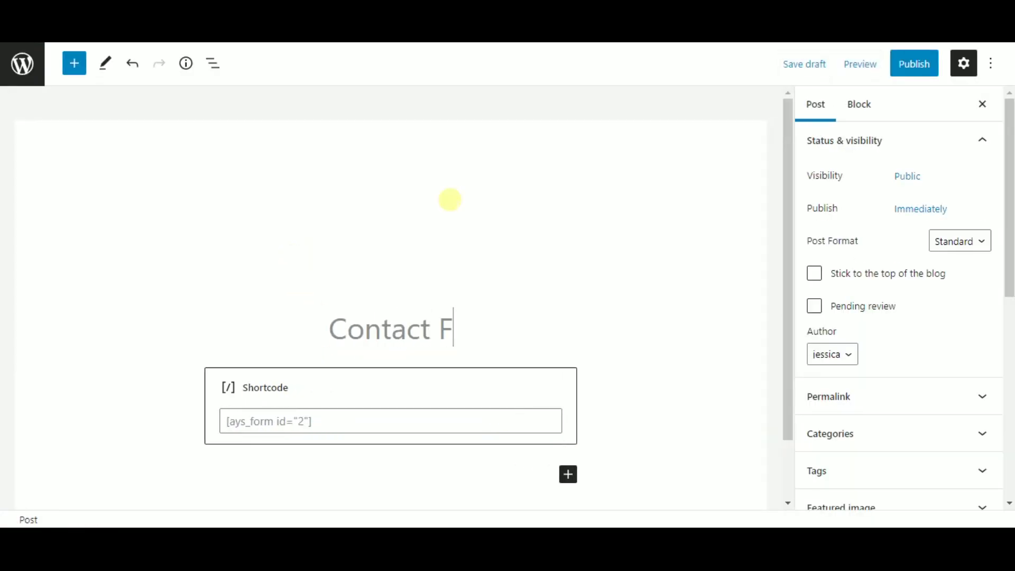
{"action": "type", "text": "orm"}
{"action": "left_click", "coordinate": [912, 66]}
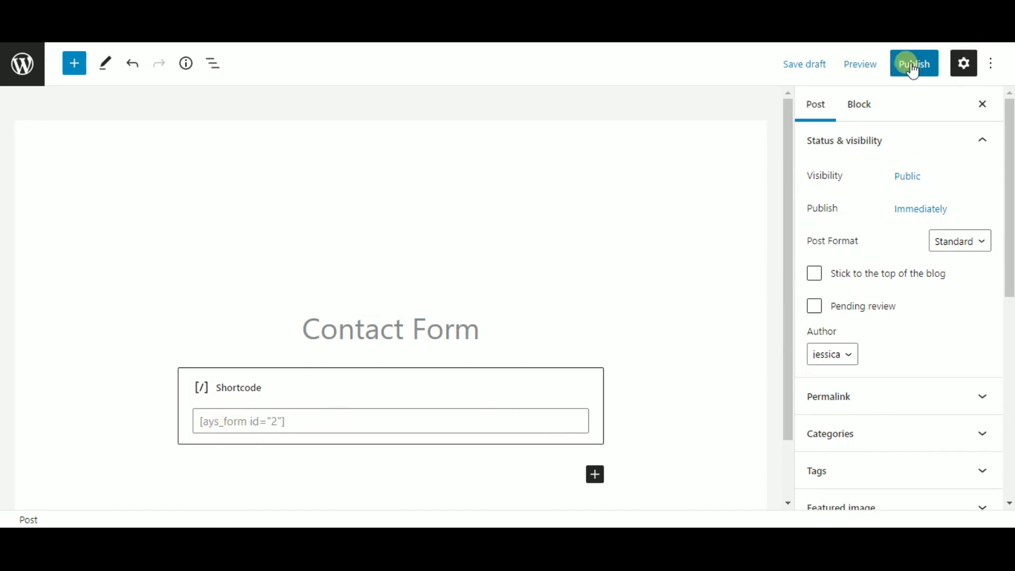
{"action": "left_click", "coordinate": [886, 66]}
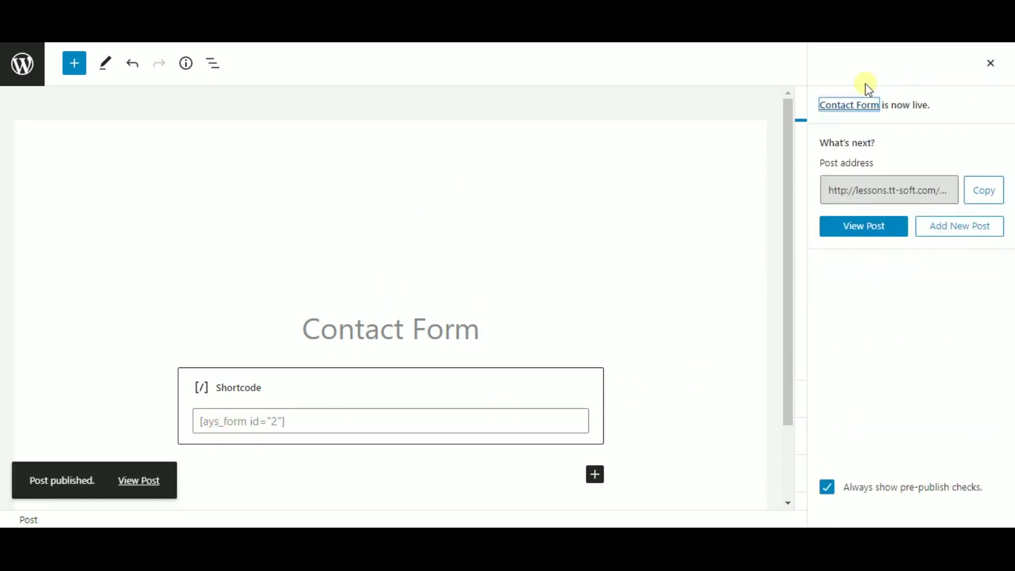
{"action": "left_click", "coordinate": [867, 232]}
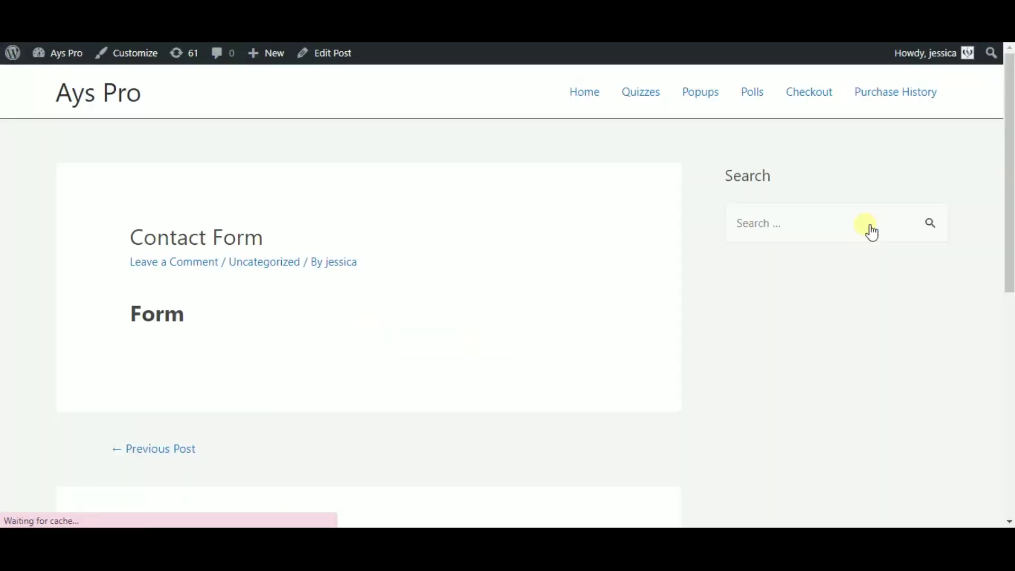
Step: Fill the live form with a name, an email, and the message 'Create Contact Forms with Easy Form Plugin!'
{"action": "scroll", "coordinate": [641, 254], "scroll_direction": "down", "scroll_amount": 5}
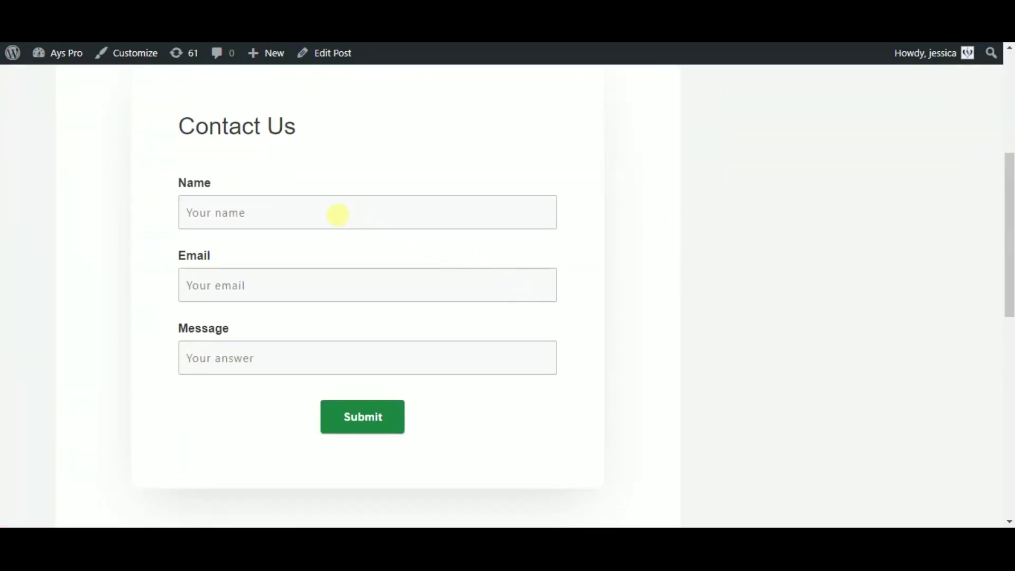
{"action": "left_click", "coordinate": [338, 213]}
{"action": "type", "text": "Jessica"}
{"action": "key", "text": "Tab"}
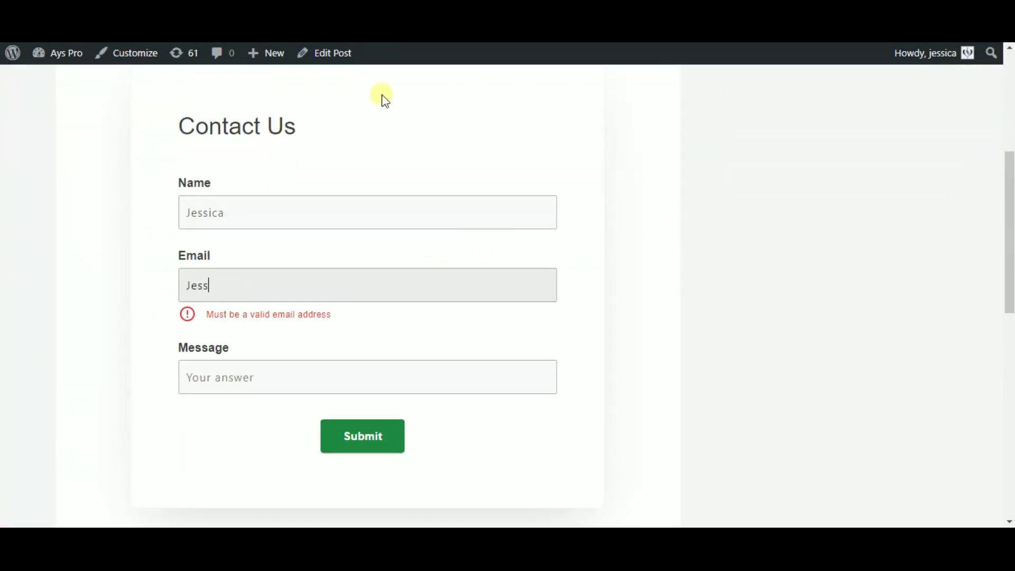
{"action": "key", "text": "Tab"}
{"action": "type", "text": "Create"}
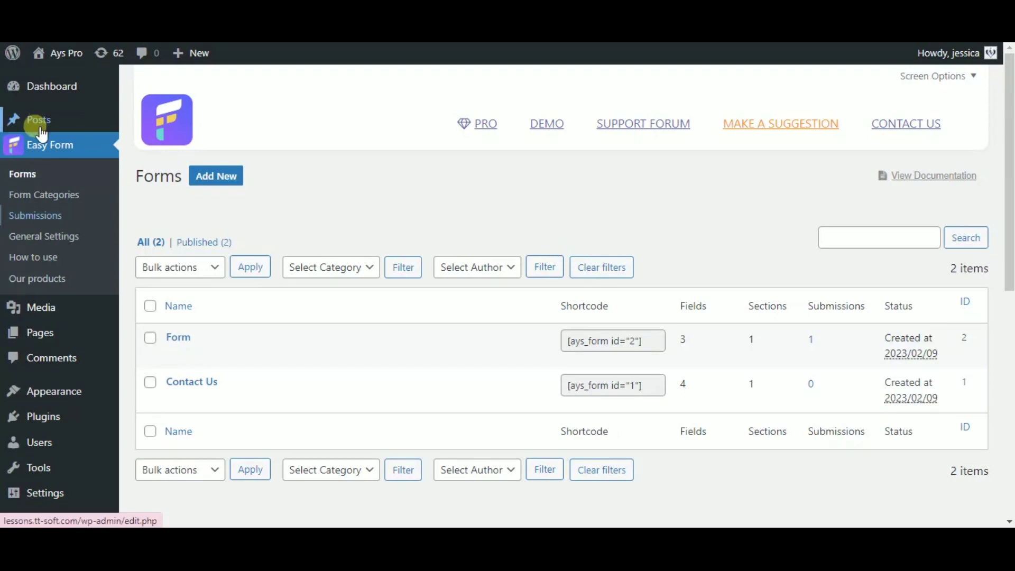
Step: Review the individual submission report for Form in Submissions
{"action": "left_click", "coordinate": [35, 215]}
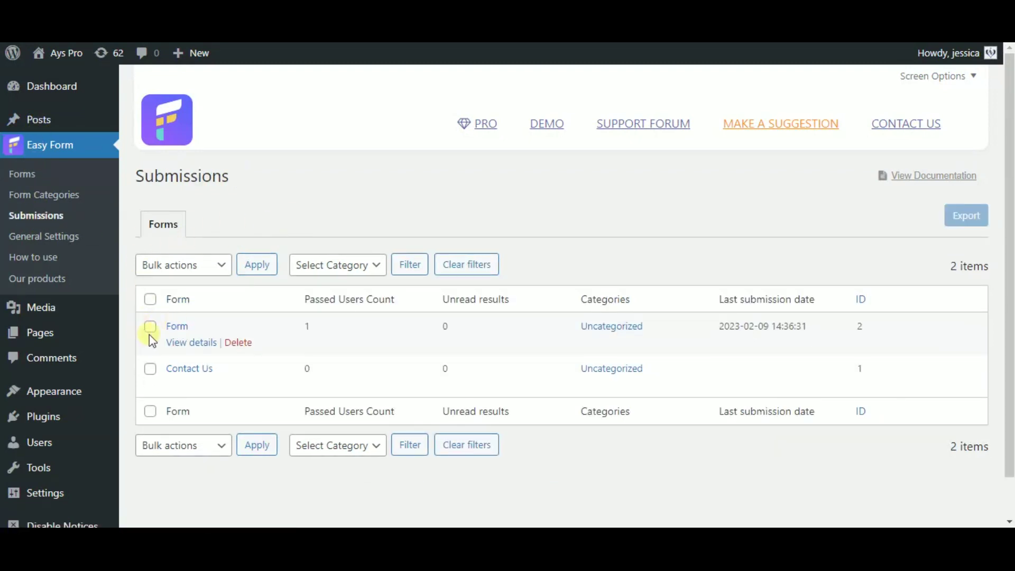
{"action": "left_click", "coordinate": [178, 326]}
{"action": "scroll", "coordinate": [268, 359], "scroll_direction": "down", "scroll_amount": 3}
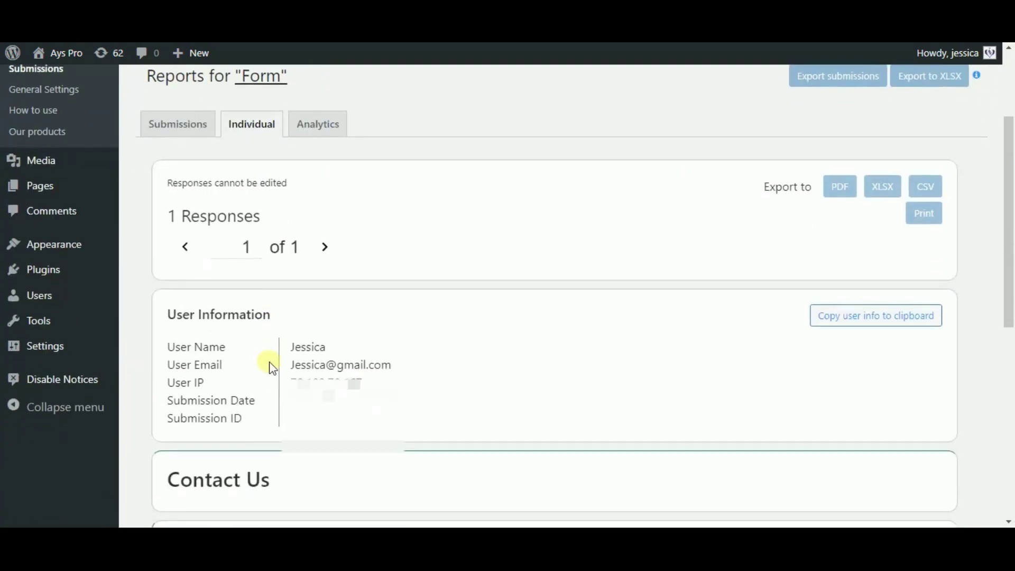
{"action": "scroll", "coordinate": [272, 368], "scroll_direction": "down", "scroll_amount": 7}
{"action": "scroll", "coordinate": [290, 348], "scroll_direction": "down", "scroll_amount": 1}
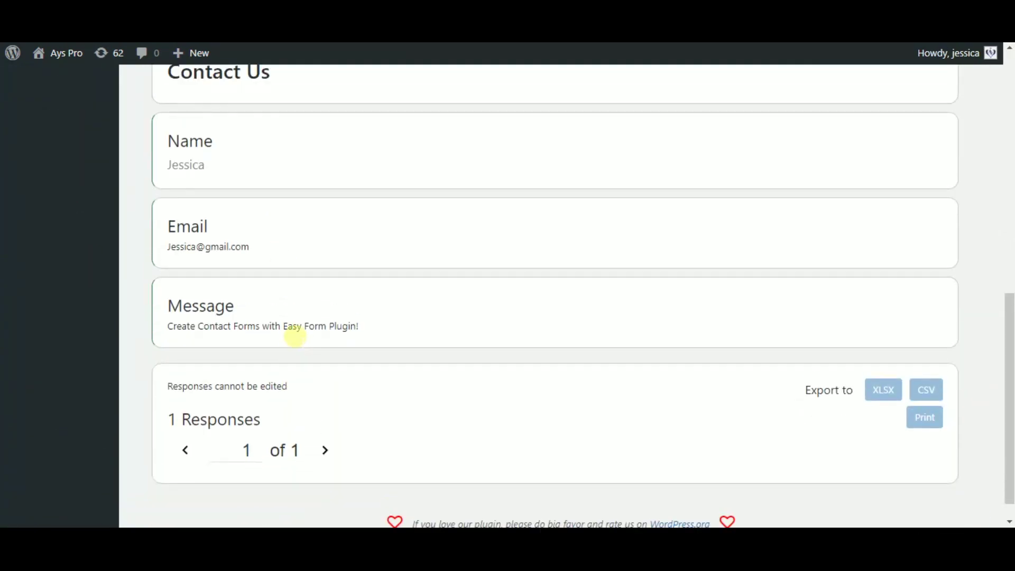
{"action": "scroll", "coordinate": [290, 283], "scroll_direction": "up", "scroll_amount": 10}
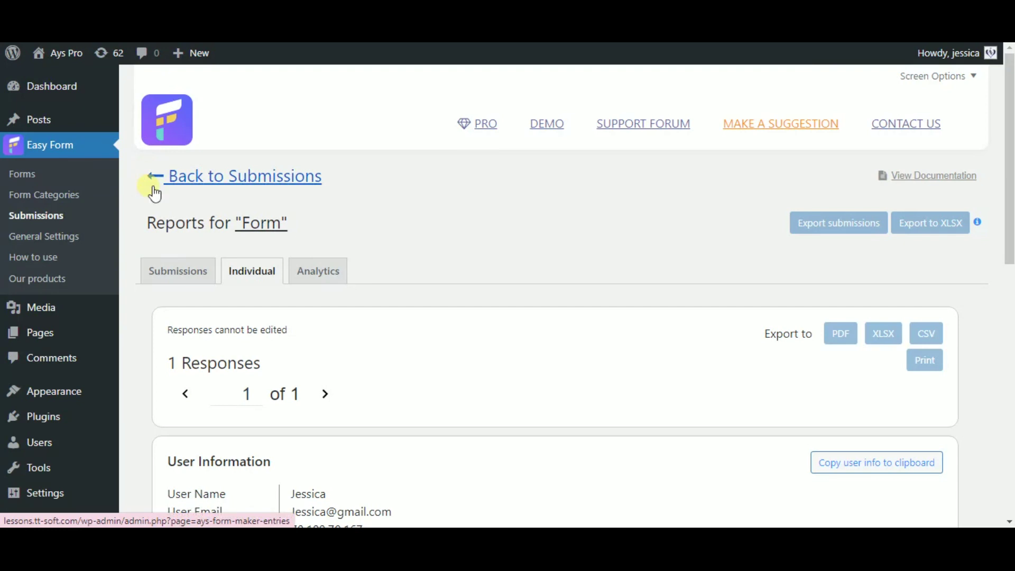
Step: Return to the Forms list and open Form in the editor
{"action": "left_click", "coordinate": [62, 182]}
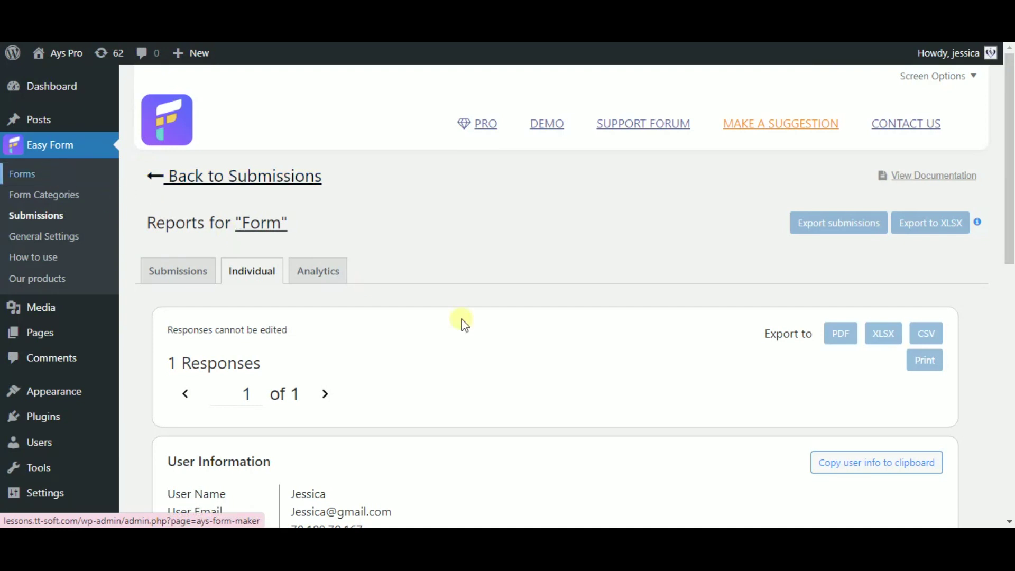
{"action": "mouse_move", "coordinate": [501, 335]}
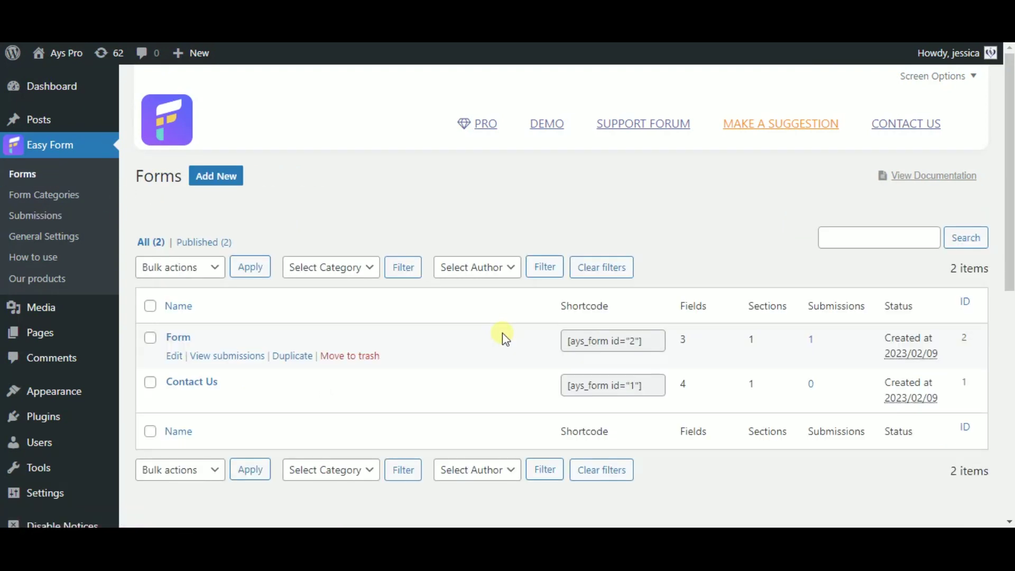
{"action": "left_click", "coordinate": [182, 337]}
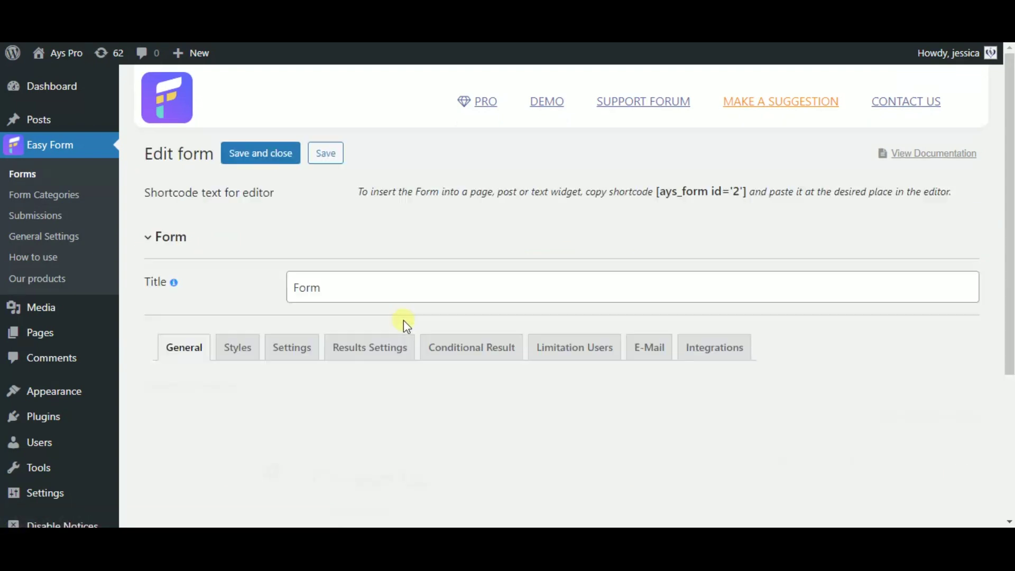
Step: Open the Email field's settings, trying email confirmation but leaving it and Required switched off
{"action": "scroll", "coordinate": [407, 328], "scroll_direction": "down", "scroll_amount": 3}
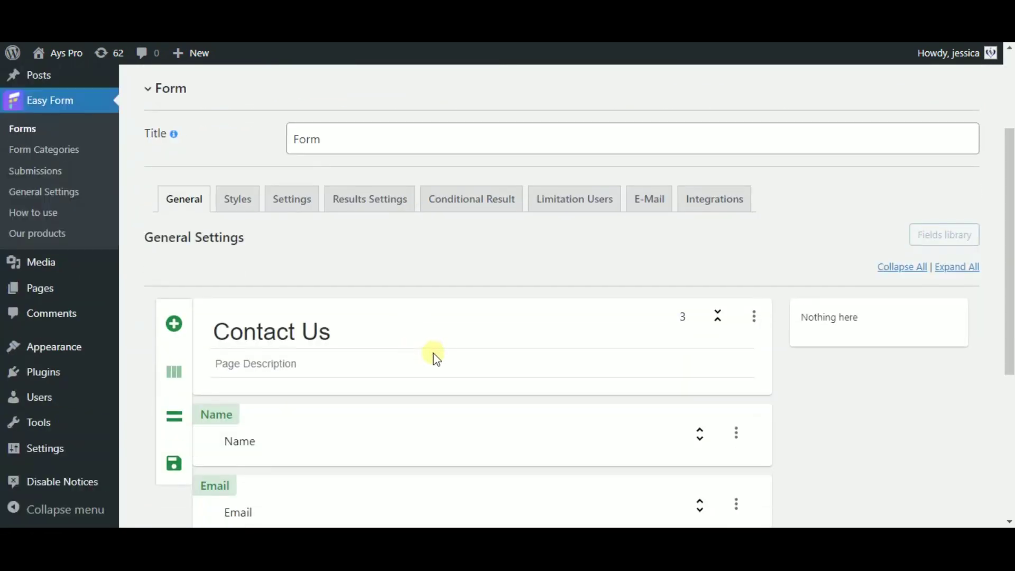
{"action": "scroll", "coordinate": [502, 364], "scroll_direction": "down", "scroll_amount": 1}
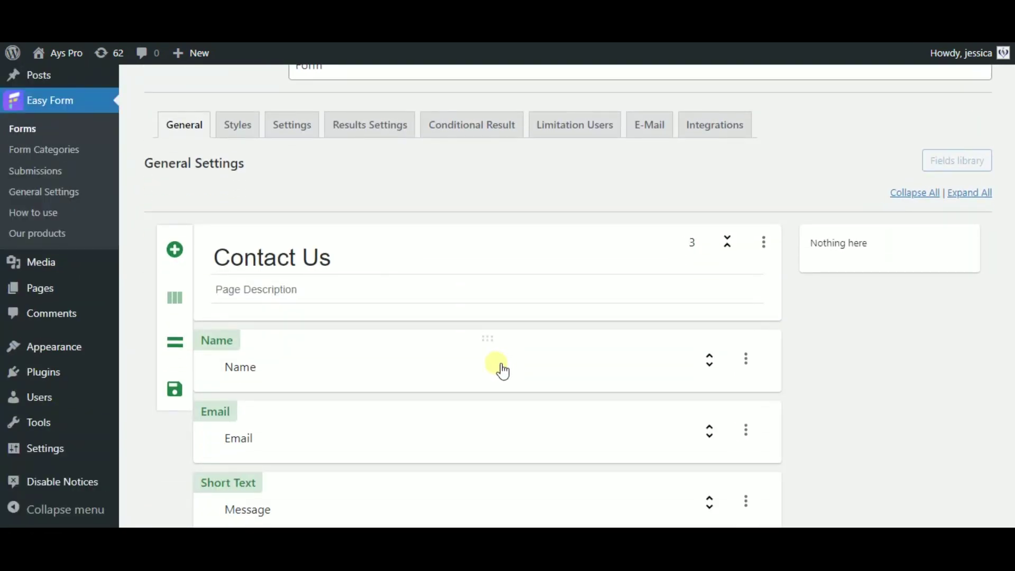
{"action": "scroll", "coordinate": [375, 350], "scroll_direction": "down", "scroll_amount": 1}
{"action": "left_click", "coordinate": [369, 347]}
{"action": "scroll", "coordinate": [444, 353], "scroll_direction": "down", "scroll_amount": 1}
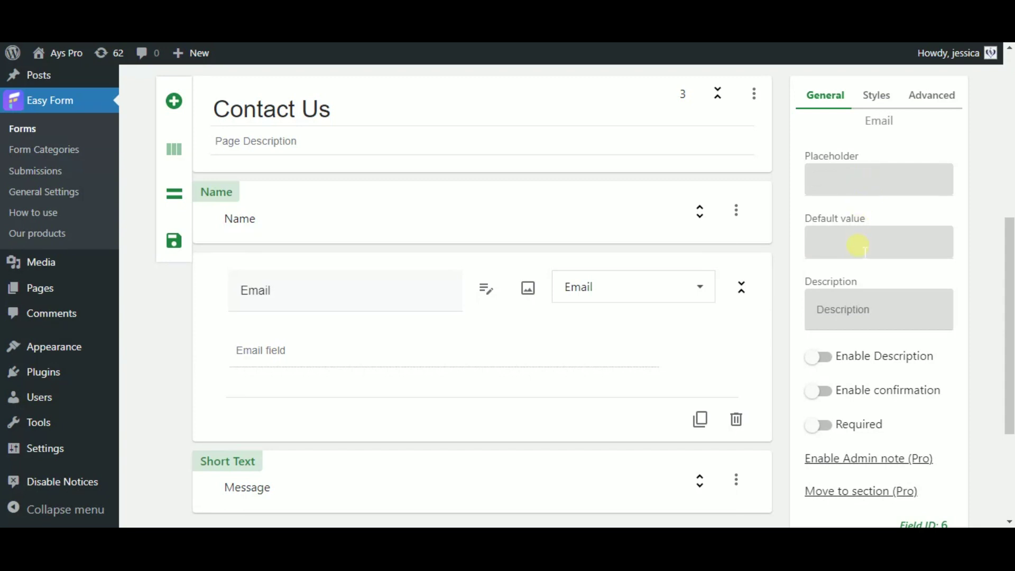
{"action": "left_click", "coordinate": [843, 314]}
{"action": "scroll", "coordinate": [641, 333], "scroll_direction": "down", "scroll_amount": 2}
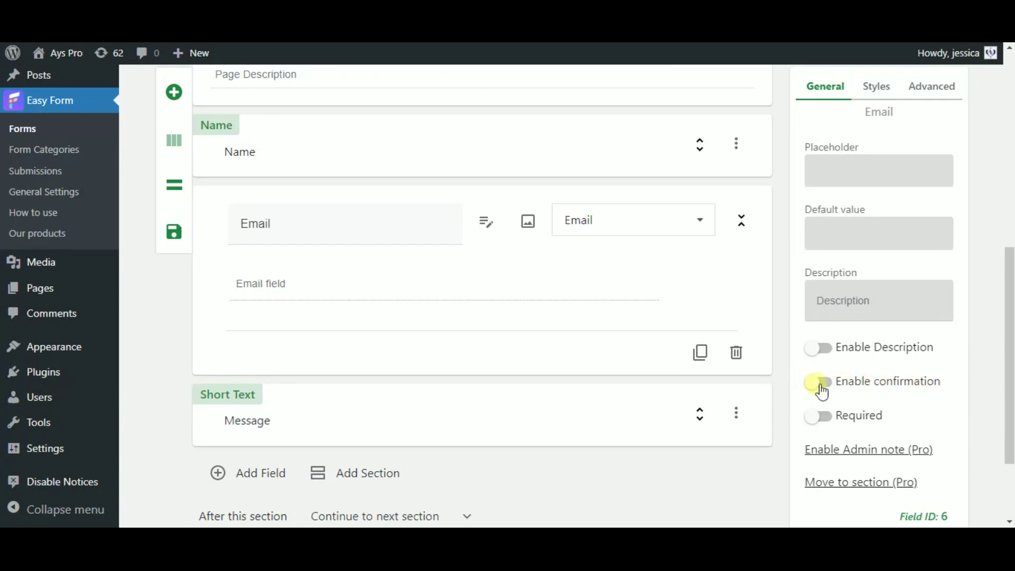
{"action": "left_click", "coordinate": [820, 382]}
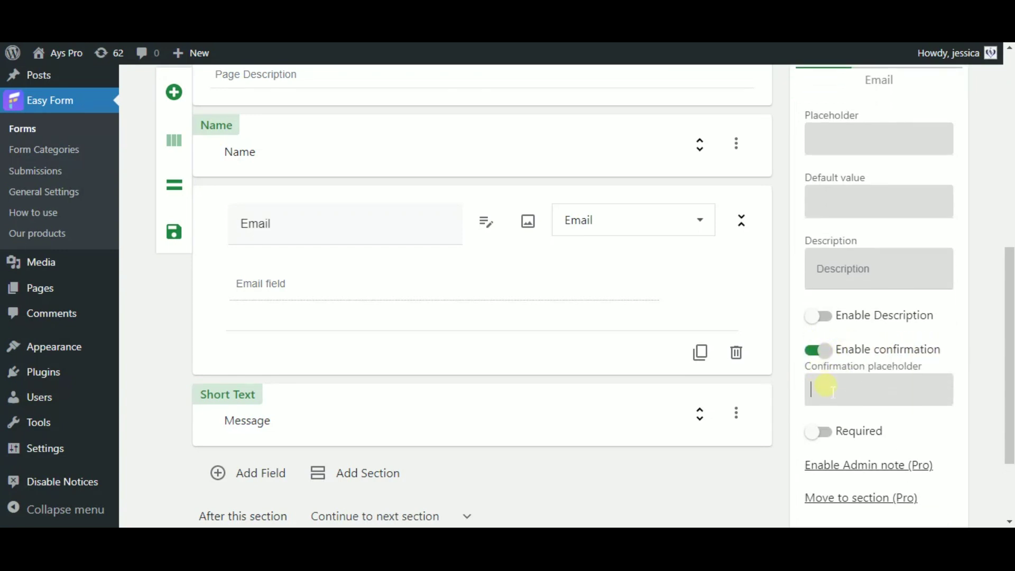
{"action": "left_click", "coordinate": [825, 350]}
{"action": "left_click", "coordinate": [819, 418]}
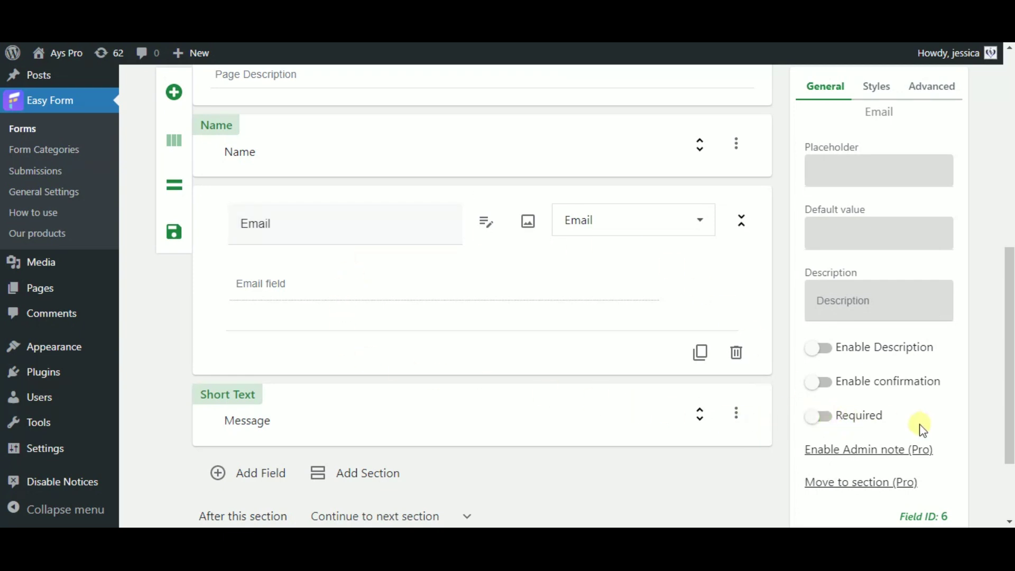
Step: Enable length limitation on the Name field, limited by Characters, with no last name part
{"action": "scroll", "coordinate": [454, 303], "scroll_direction": "up", "scroll_amount": 2}
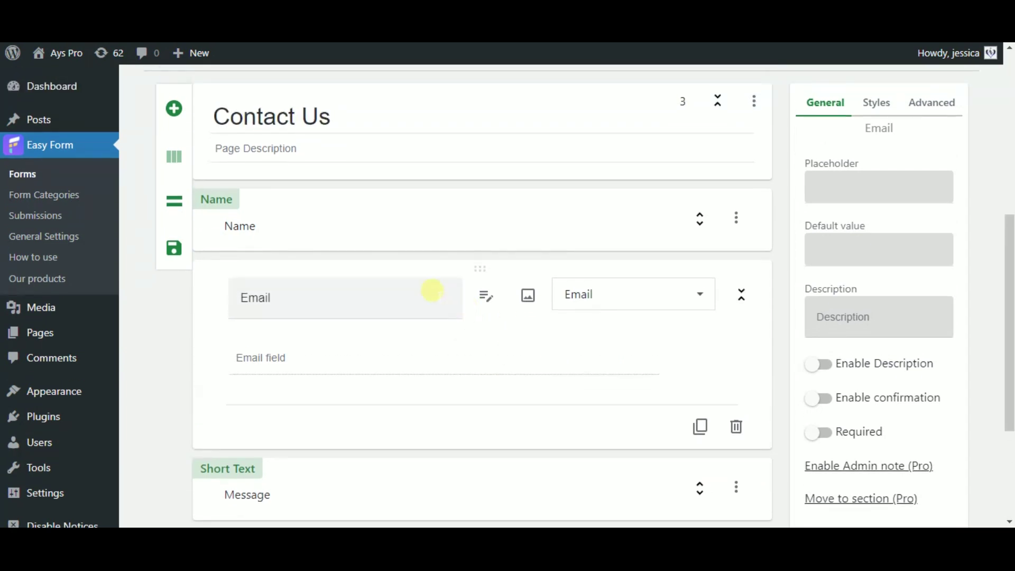
{"action": "left_click", "coordinate": [286, 223]}
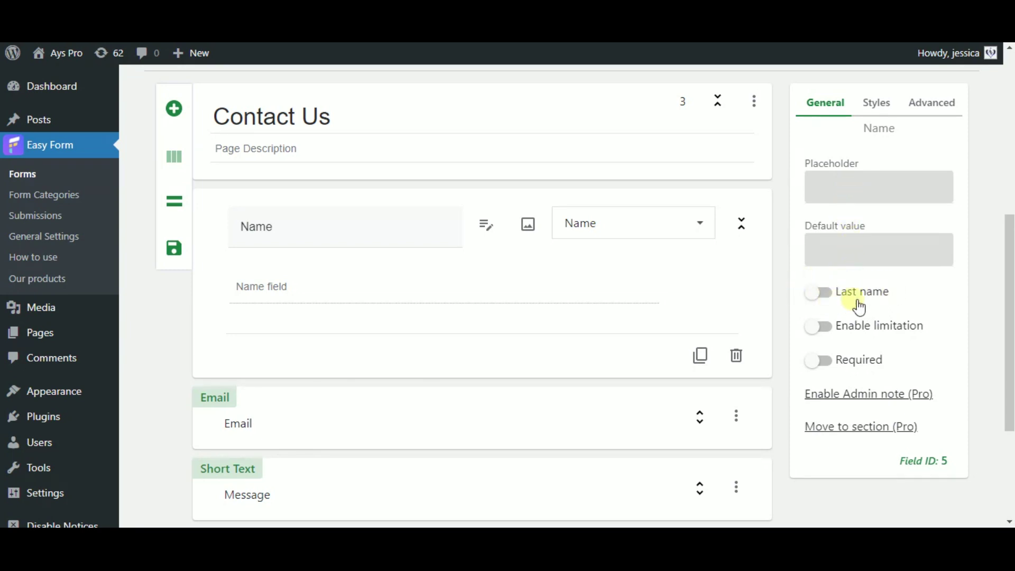
{"action": "left_click", "coordinate": [886, 303]}
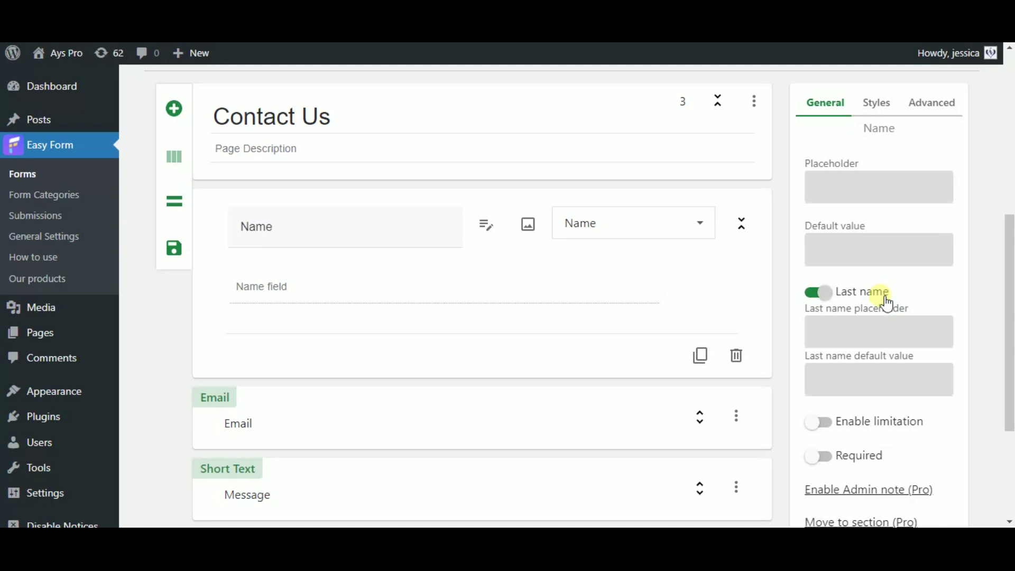
{"action": "left_click", "coordinate": [819, 292]}
{"action": "left_click", "coordinate": [839, 333]}
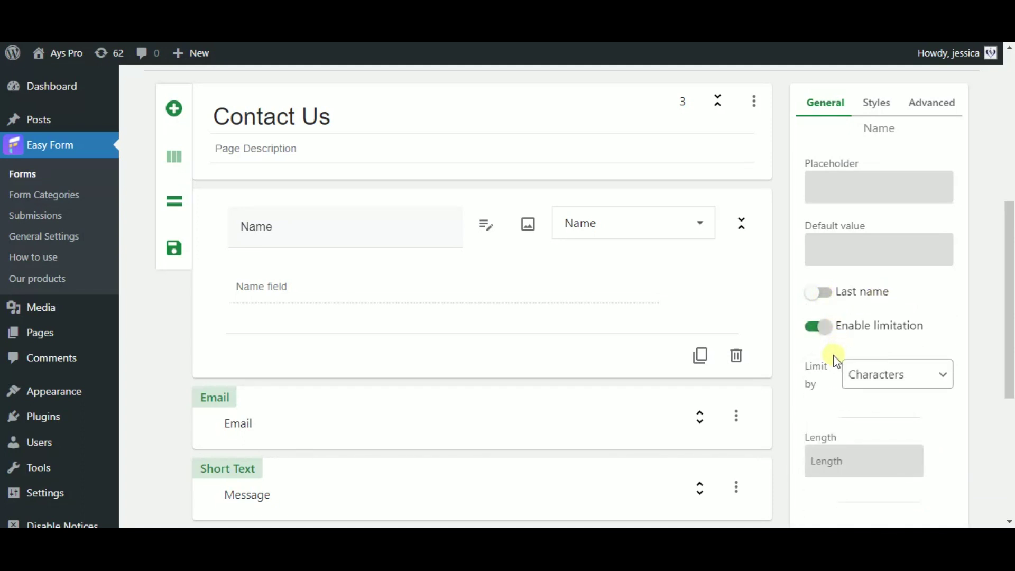
{"action": "left_click", "coordinate": [870, 374]}
{"action": "left_click", "coordinate": [879, 411]}
{"action": "left_click", "coordinate": [884, 388]}
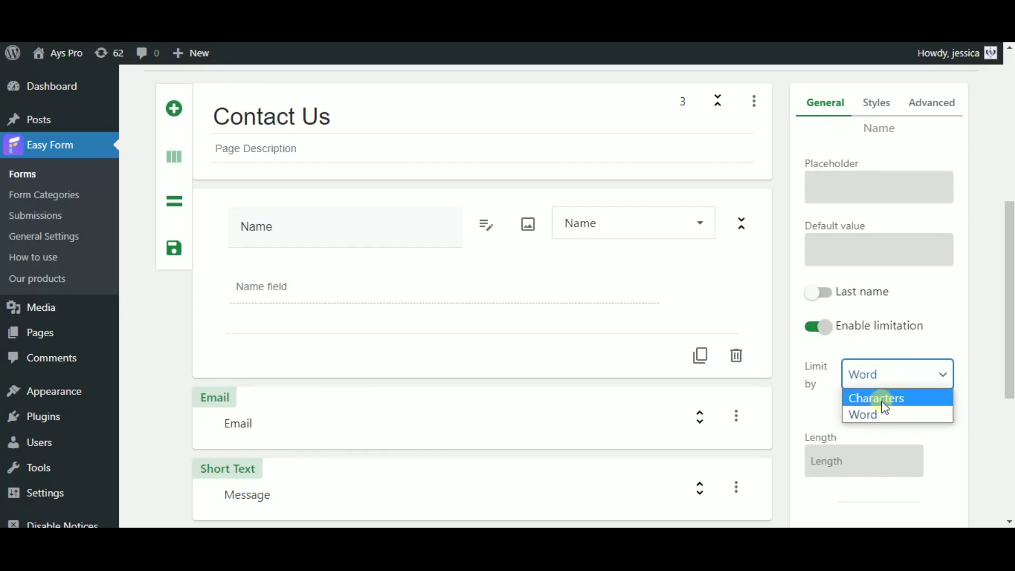
{"action": "left_click", "coordinate": [881, 398]}
{"action": "left_click", "coordinate": [821, 461]}
Step: Toggle the Name field's word/character counter on, then leave it unchecked
{"action": "scroll", "coordinate": [1010, 314], "scroll_direction": "down", "scroll_amount": 1}
{"action": "scroll", "coordinate": [1009, 314], "scroll_direction": "down", "scroll_amount": 3}
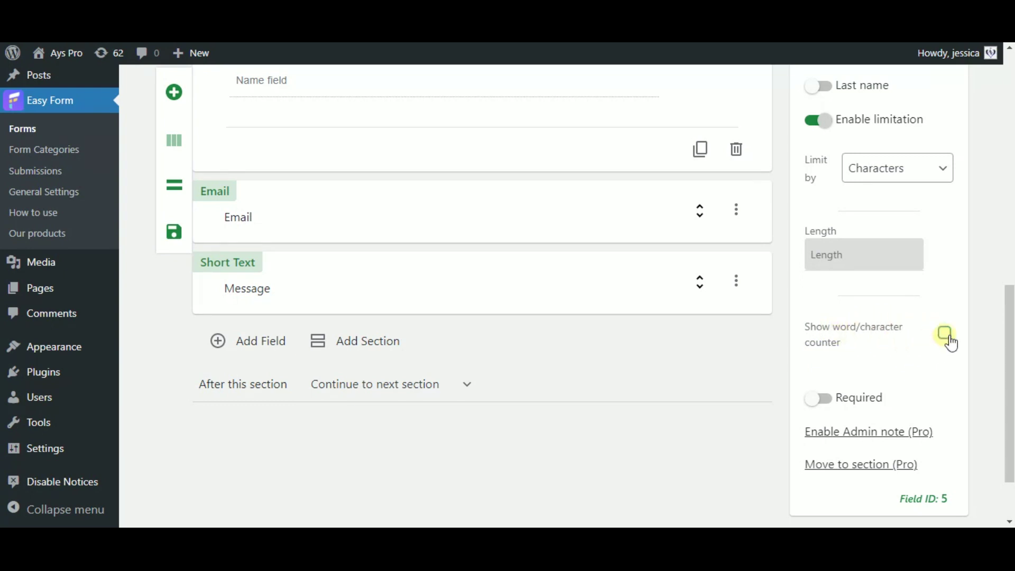
{"action": "left_click", "coordinate": [945, 334]}
{"action": "left_click", "coordinate": [945, 334]}
{"action": "scroll", "coordinate": [979, 364], "scroll_direction": "down", "scroll_amount": 1}
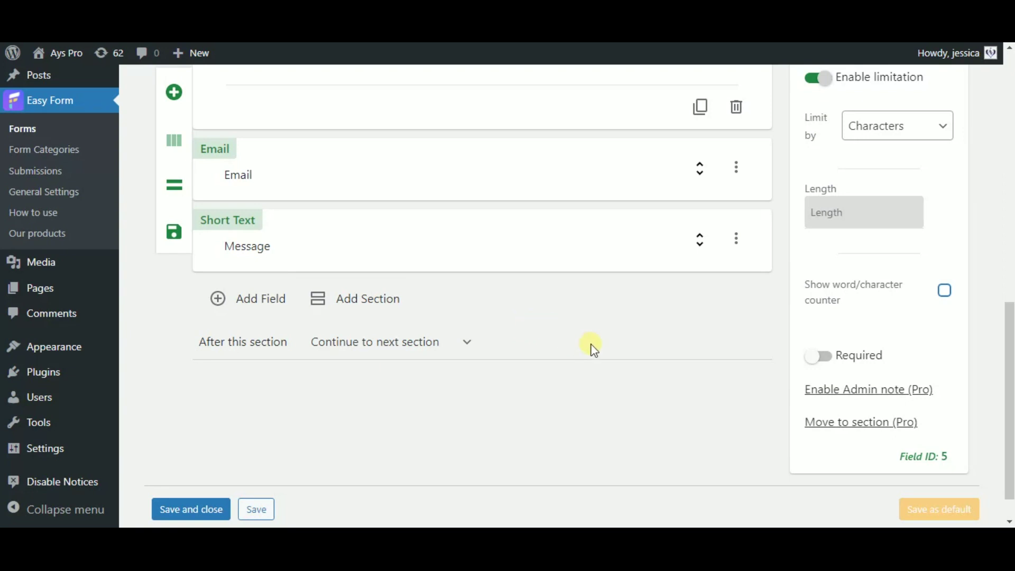
{"action": "scroll", "coordinate": [1010, 346], "scroll_direction": "up", "scroll_amount": 1}
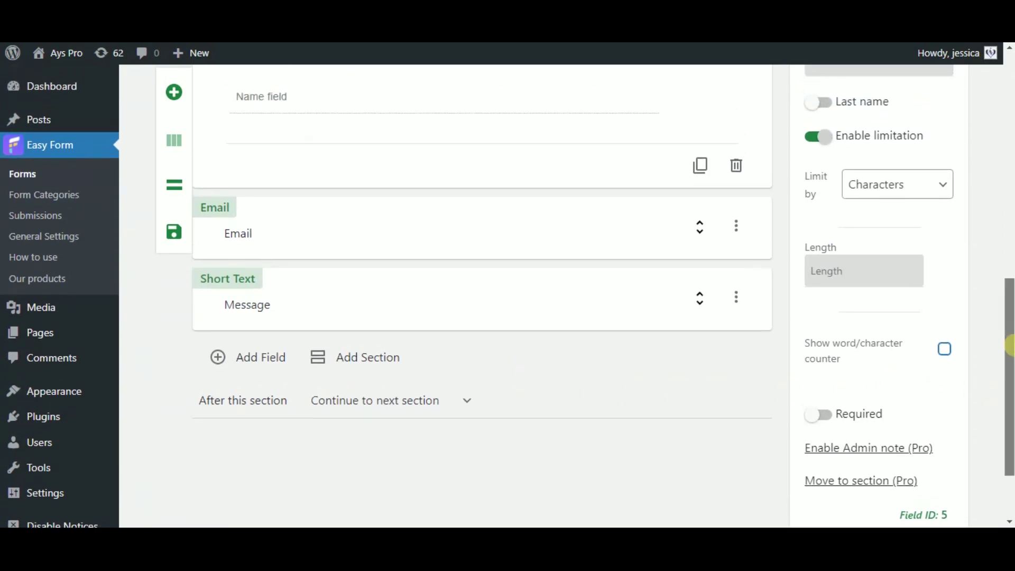
Step: View the published Contact Form post and click into its Name, Email and Message inputs
{"action": "left_click_drag", "start_coordinate": [1009, 346], "coordinate": [1010, 338]}
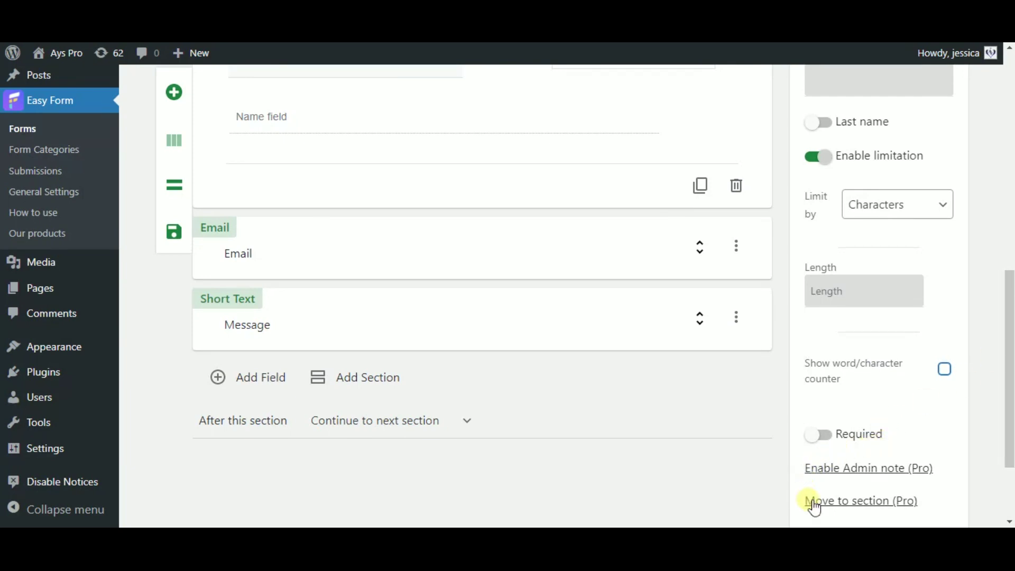
{"action": "left_click_drag", "start_coordinate": [1009, 384], "coordinate": [1009, 285]}
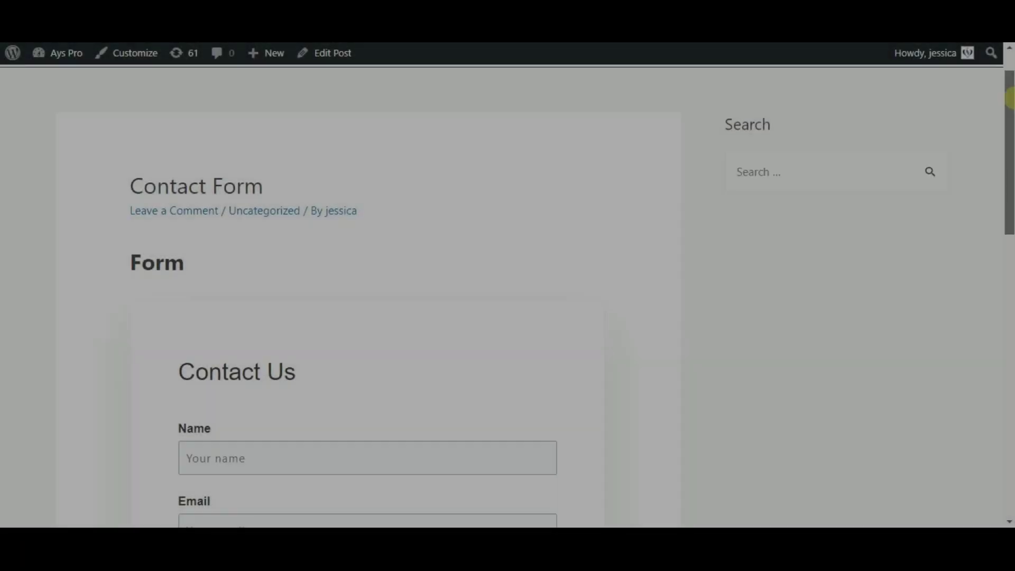
{"action": "left_click_drag", "start_coordinate": [1009, 98], "coordinate": [413, 236]}
{"action": "left_click", "coordinate": [328, 243]}
{"action": "left_click", "coordinate": [387, 206]}
{"action": "left_click", "coordinate": [329, 283]}
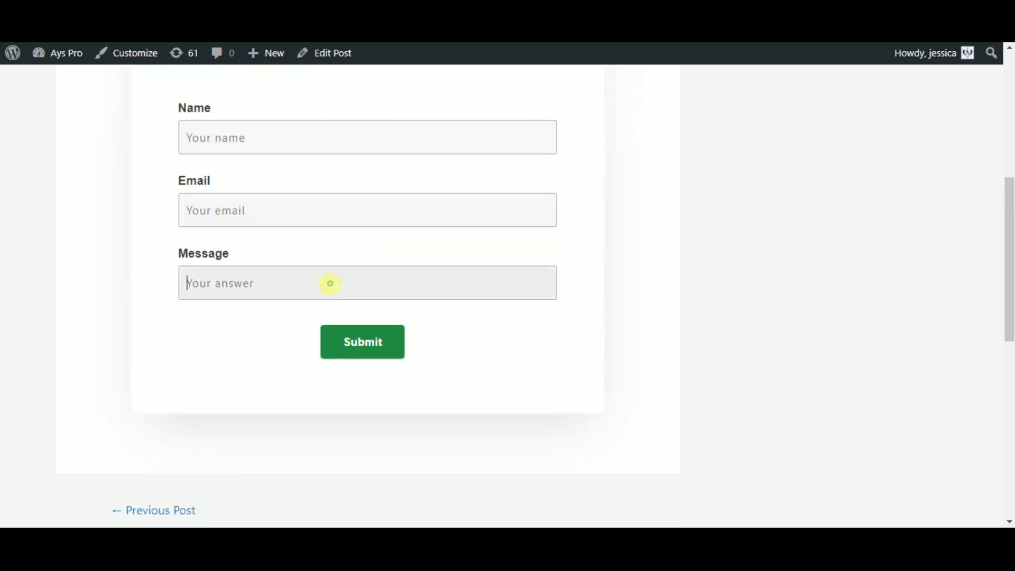